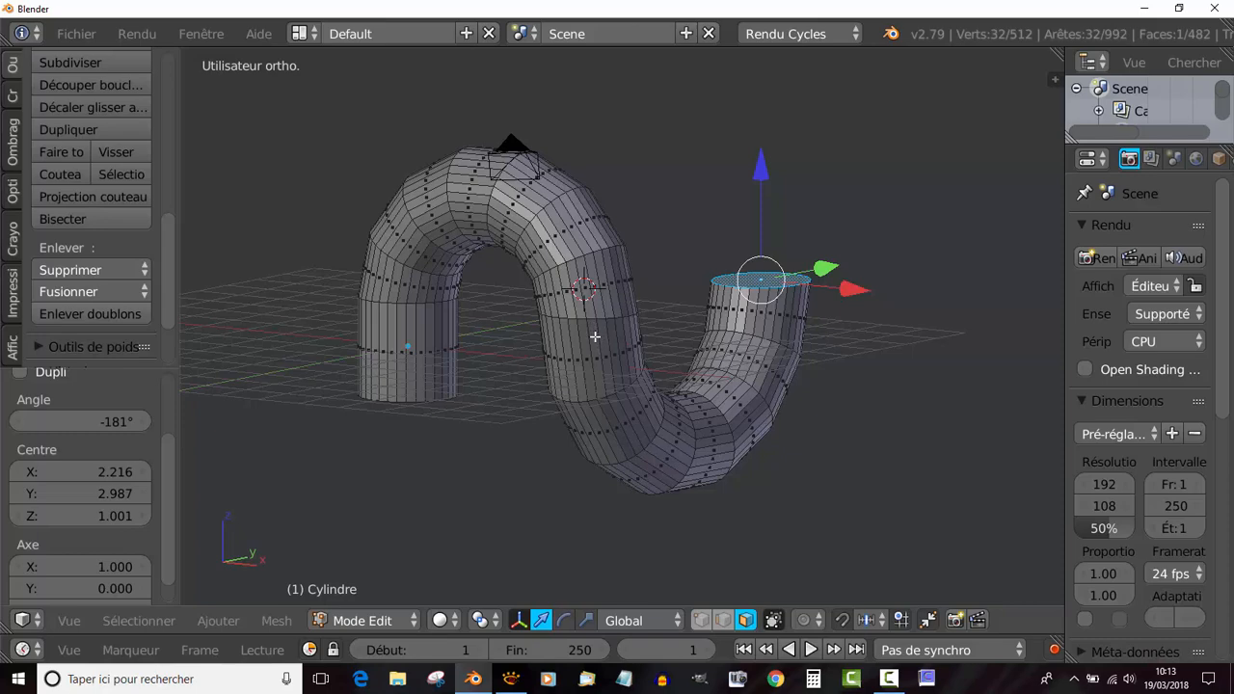
Select the whole S-shaped pipe mesh and delete all of its geometry
key(a)
key(a)
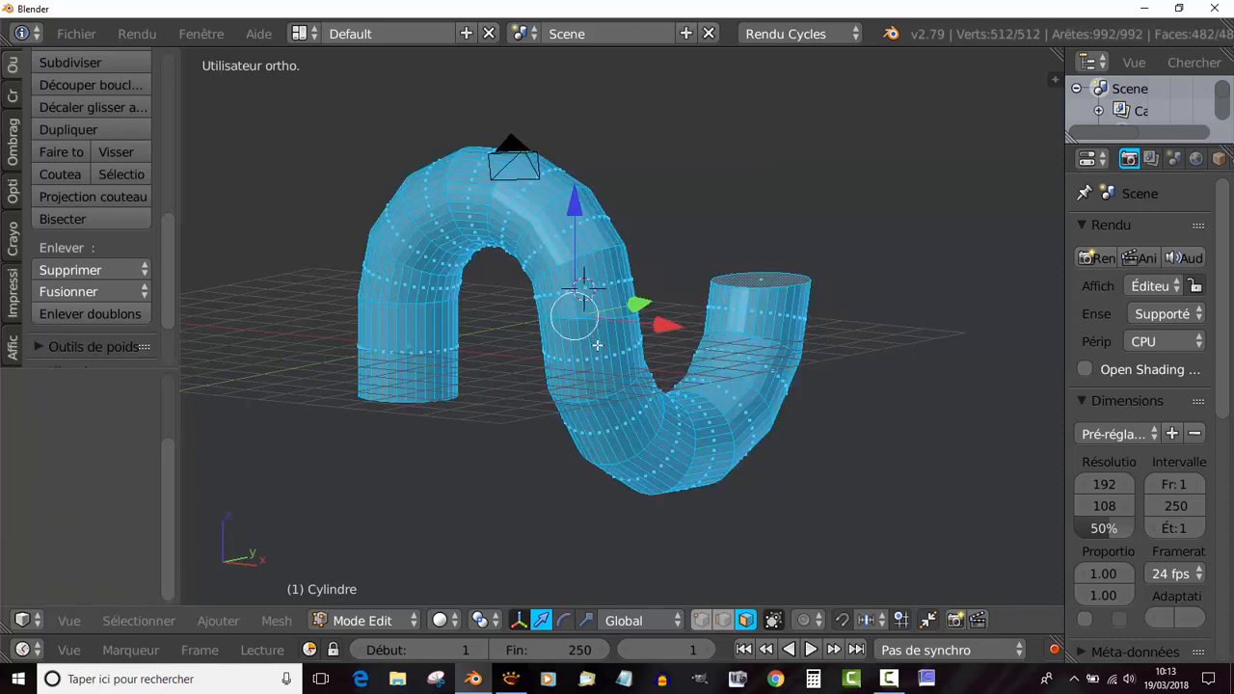
key(x)
click(598, 348)
middle_drag(708, 354, 735, 380)
Return to Object Mode and delete the leftover empty cylinder object from the scene
key(Tab)
shift+middle_drag(533, 422, 649, 382)
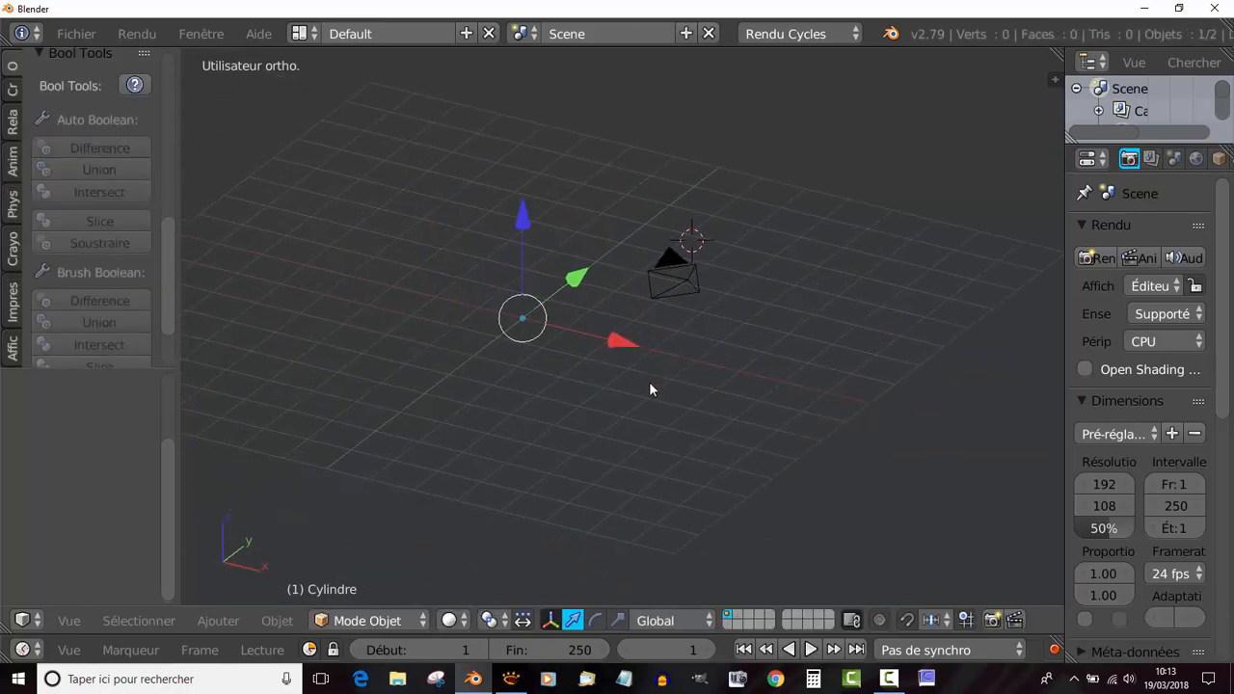
scroll(576, 392, up, 2)
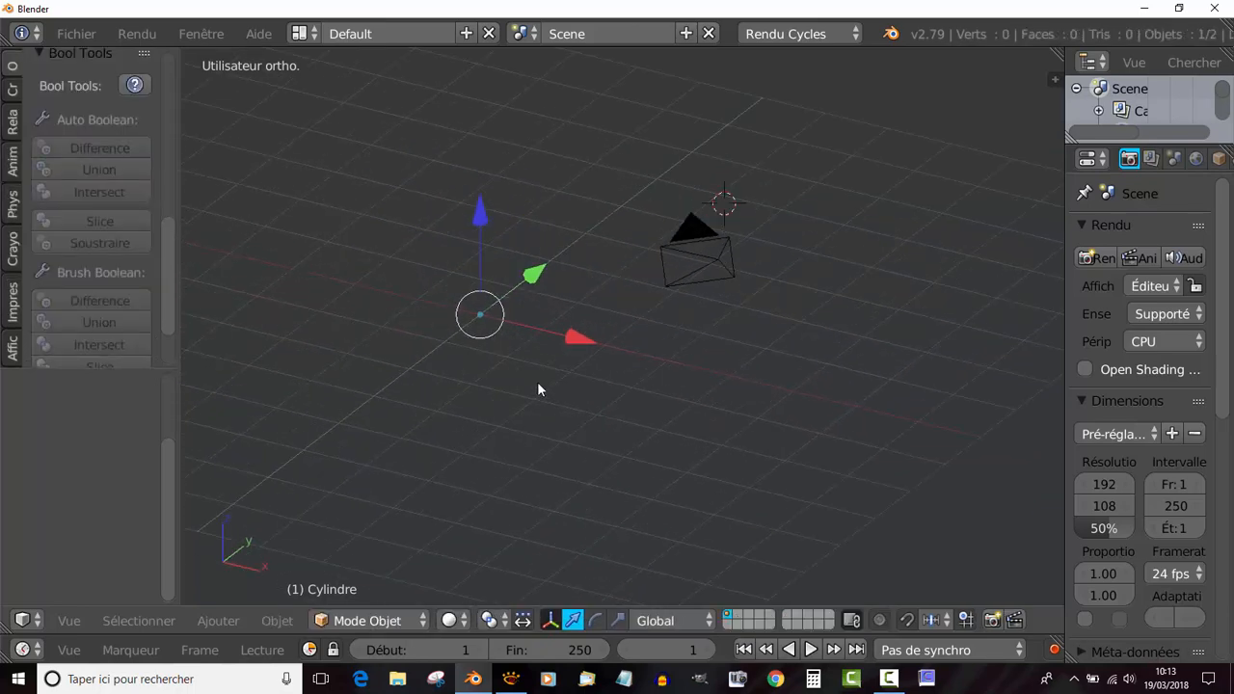
key(x)
click(491, 331)
scroll(490, 333, down, 2)
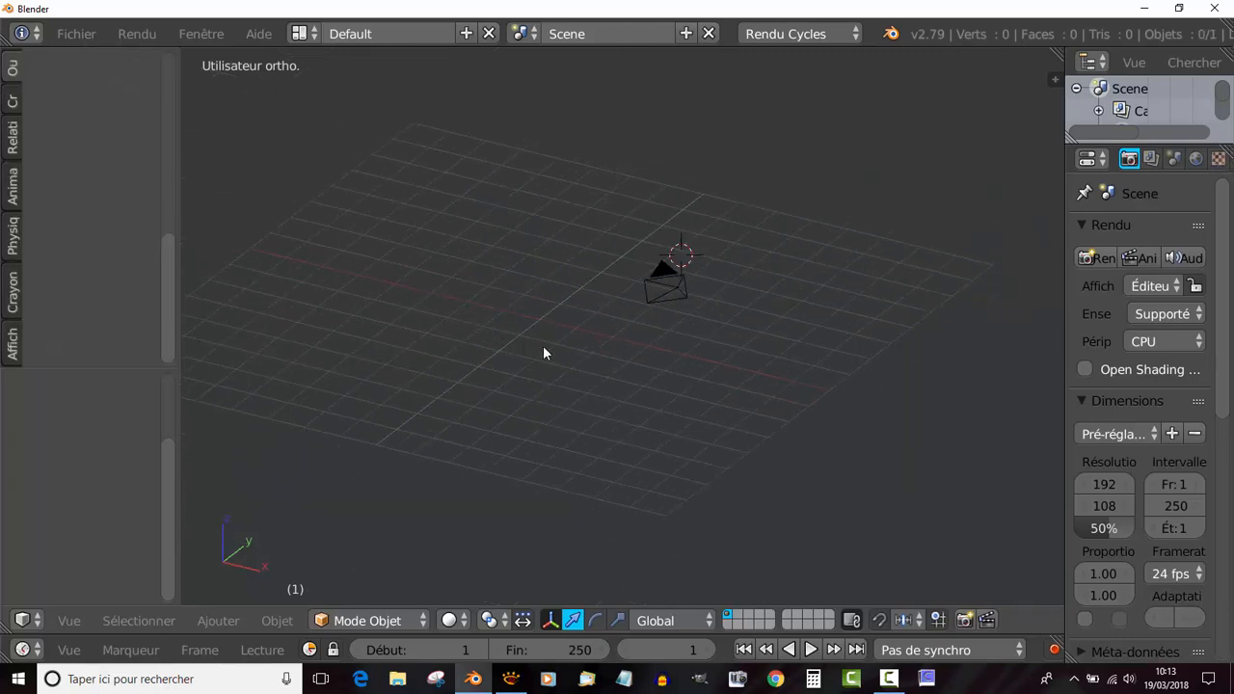
scroll(623, 303, up, 1)
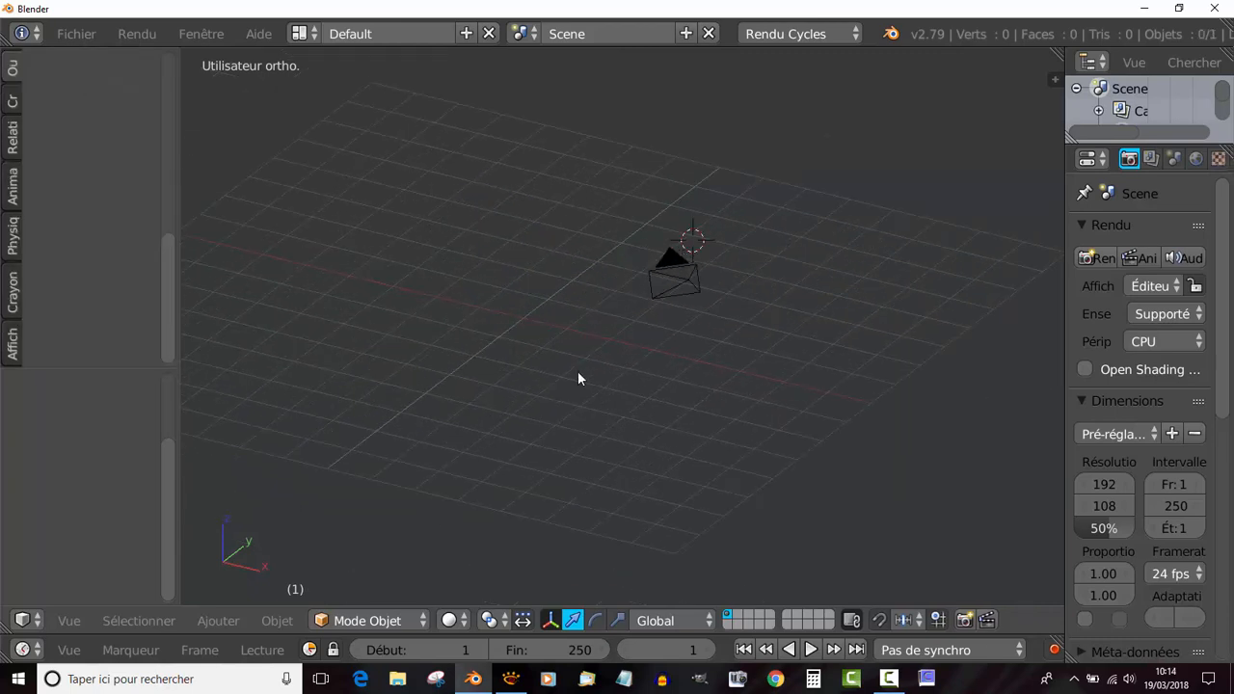
Snap the 3D cursor to the scene centre and switch to the front orthographic view
key(shift+s)
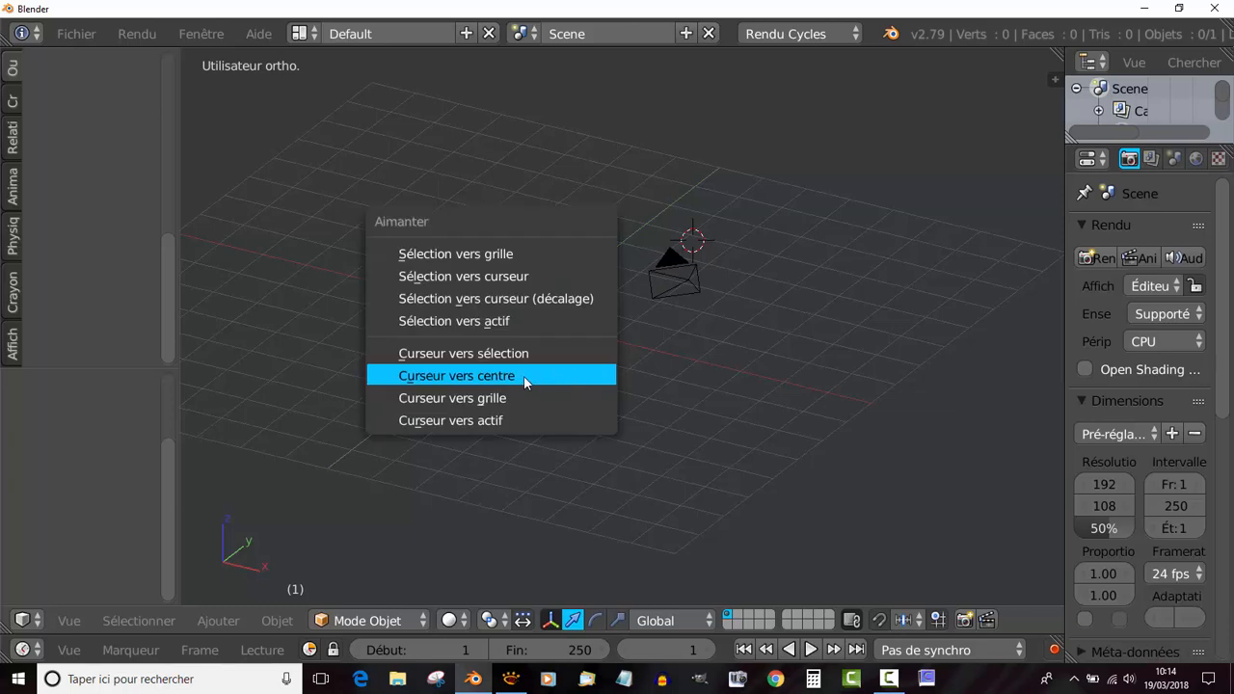
click(524, 377)
middle_drag(524, 377, 546, 328)
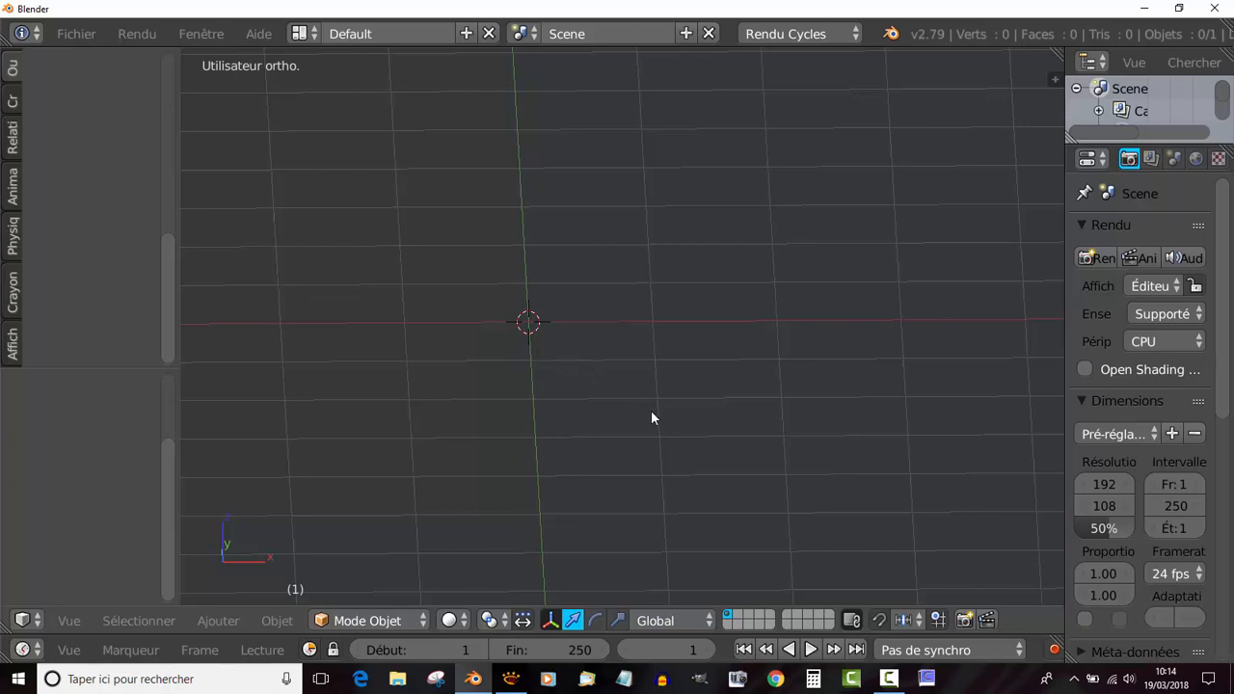
scroll(653, 416, down, 2)
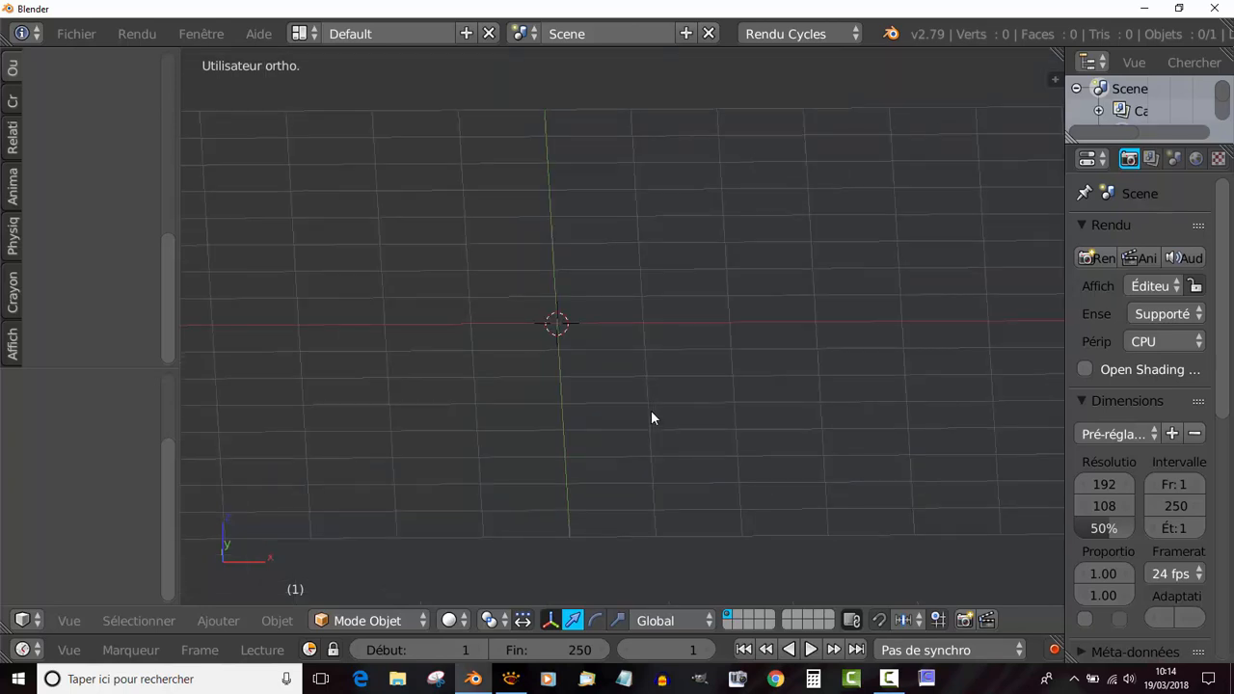
key(KP_1)
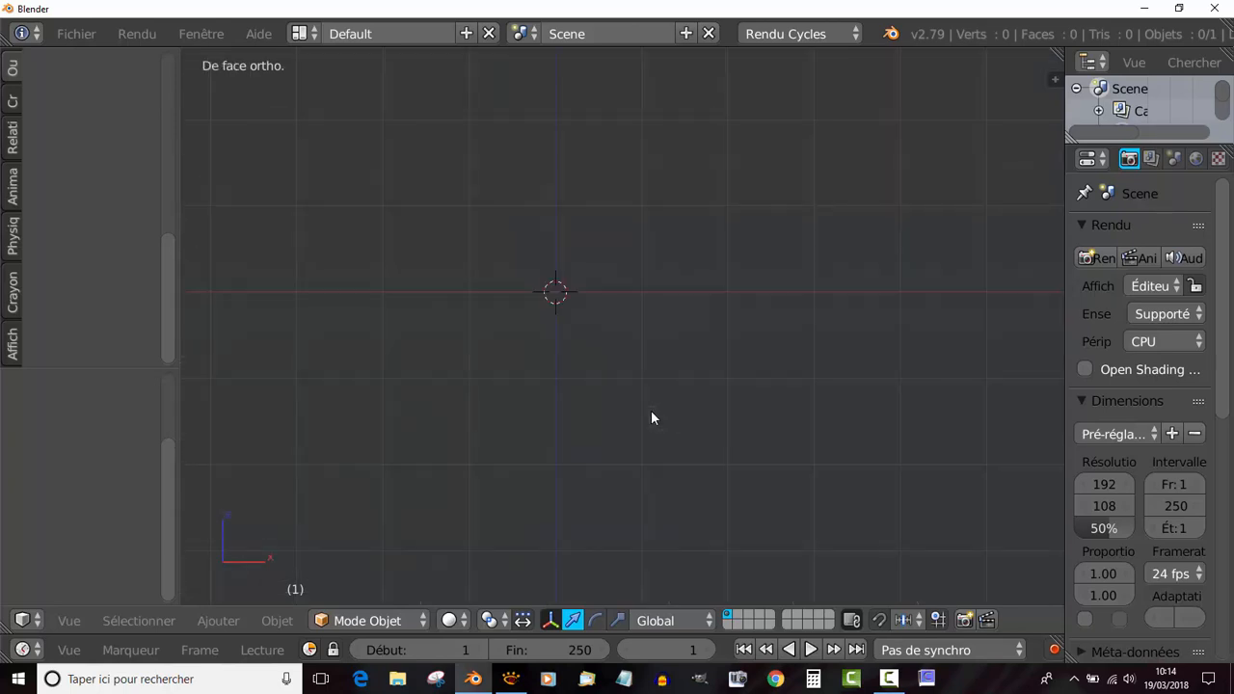
shift+middle_drag(621, 413, 746, 477)
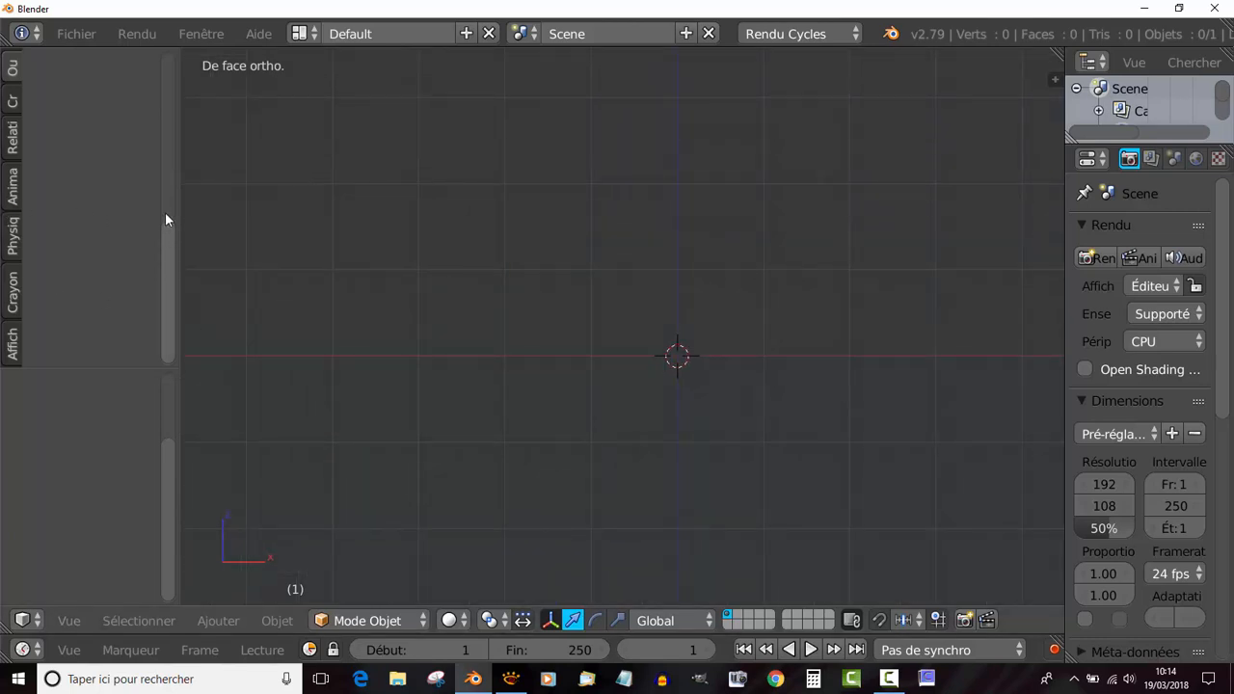
Add a cylinder mesh with the default dimensions at the 3D cursor
click(16, 106)
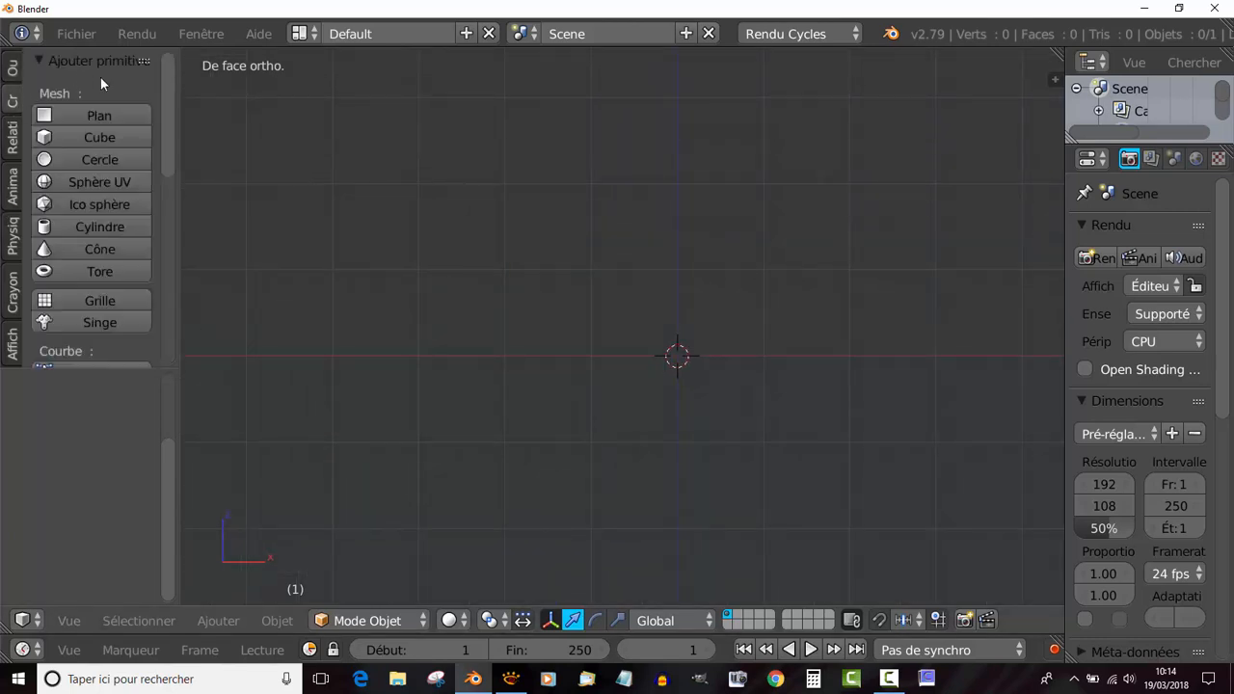
click(55, 224)
ctrl+scroll(744, 273, down, 4)
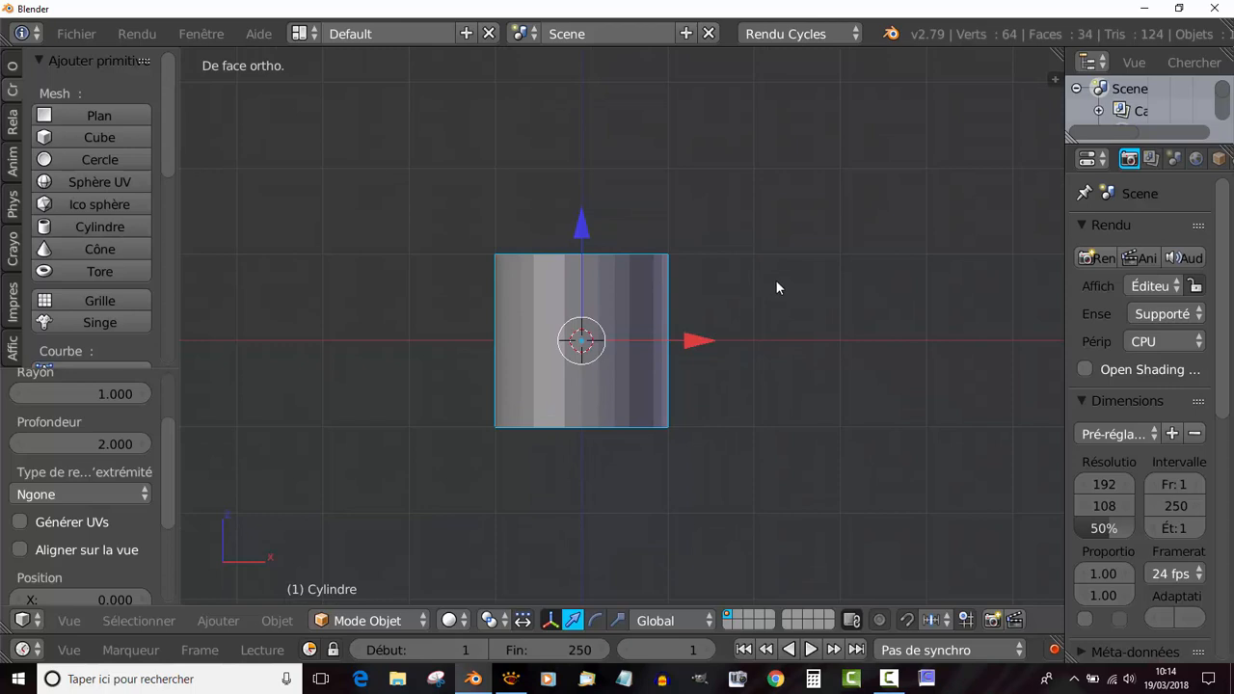
Try placing the 3D cursor at several different positions around the cylinder
click(1014, 290)
click(739, 165)
click(428, 164)
click(408, 451)
click(722, 439)
Place the 3D cursor level with the cylinder's top face, about 2.5 units from its axis along positive X
click(796, 255)
shift+middle_drag(825, 327, 665, 320)
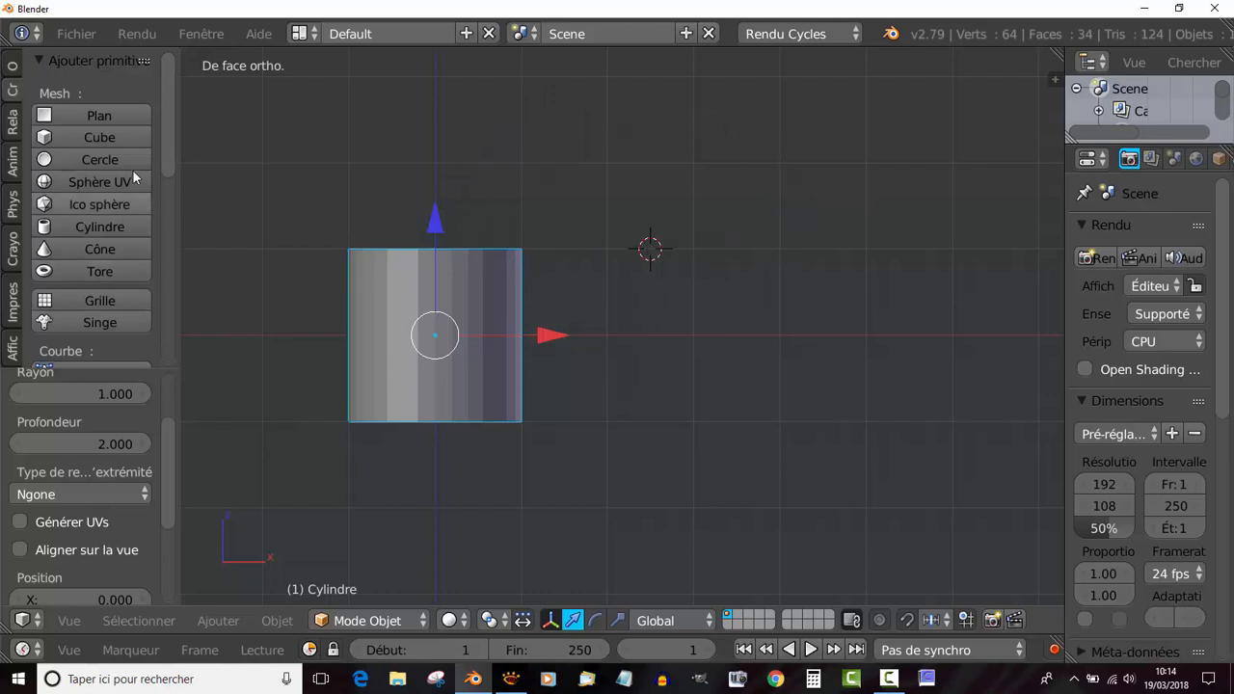
Widen the tool shelf so the tool names are readable, and browse its creation and object tools
drag(172, 136, 248, 257)
scroll(133, 327, down, 4)
scroll(132, 330, down, 3)
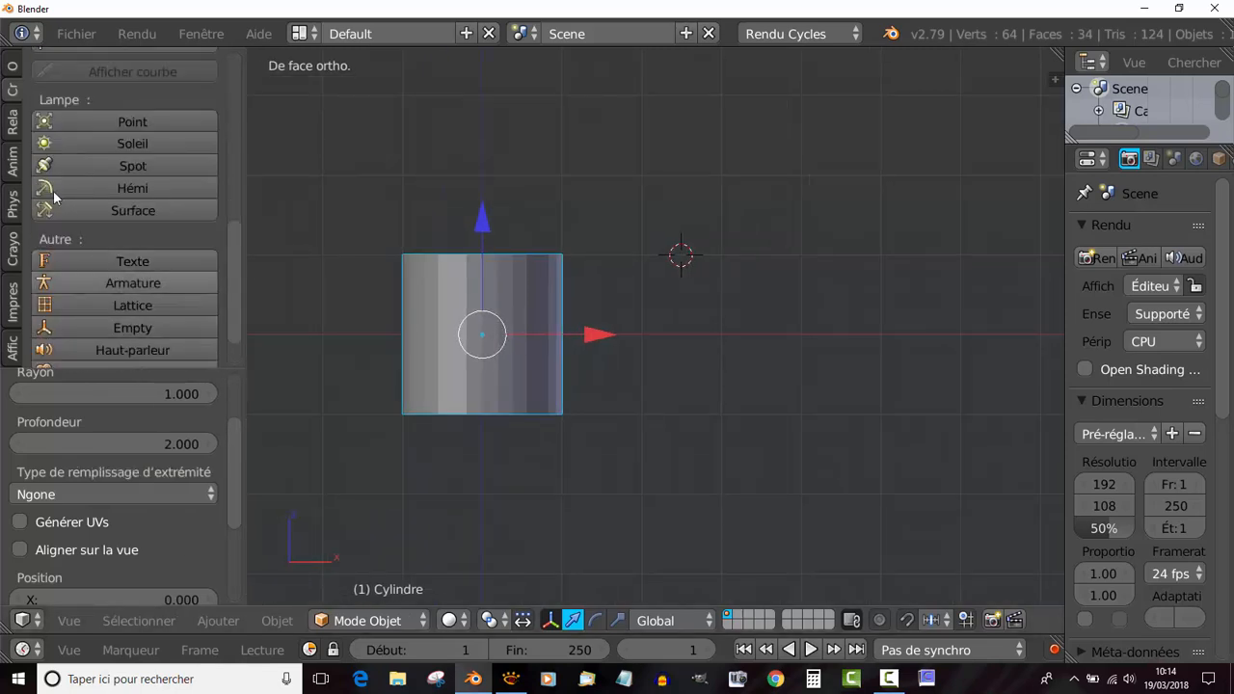
scroll(76, 275, up, 5)
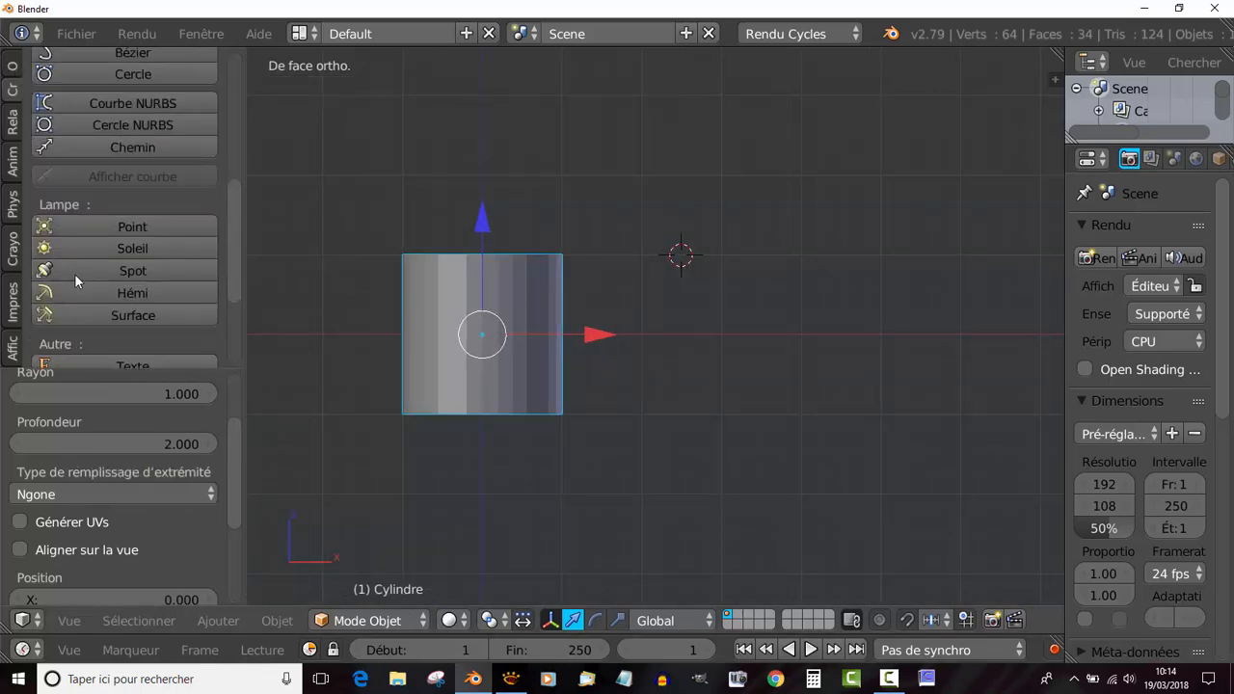
click(12, 68)
scroll(102, 187, down, 5)
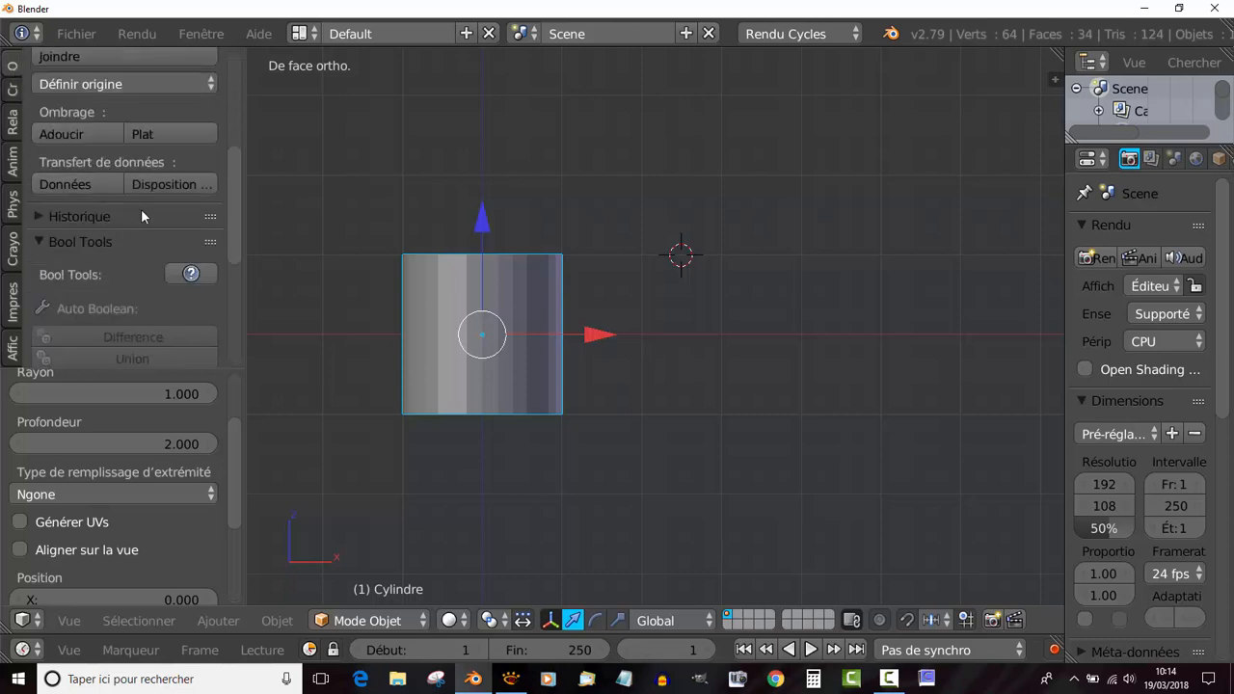
drag(247, 254, 338, 254)
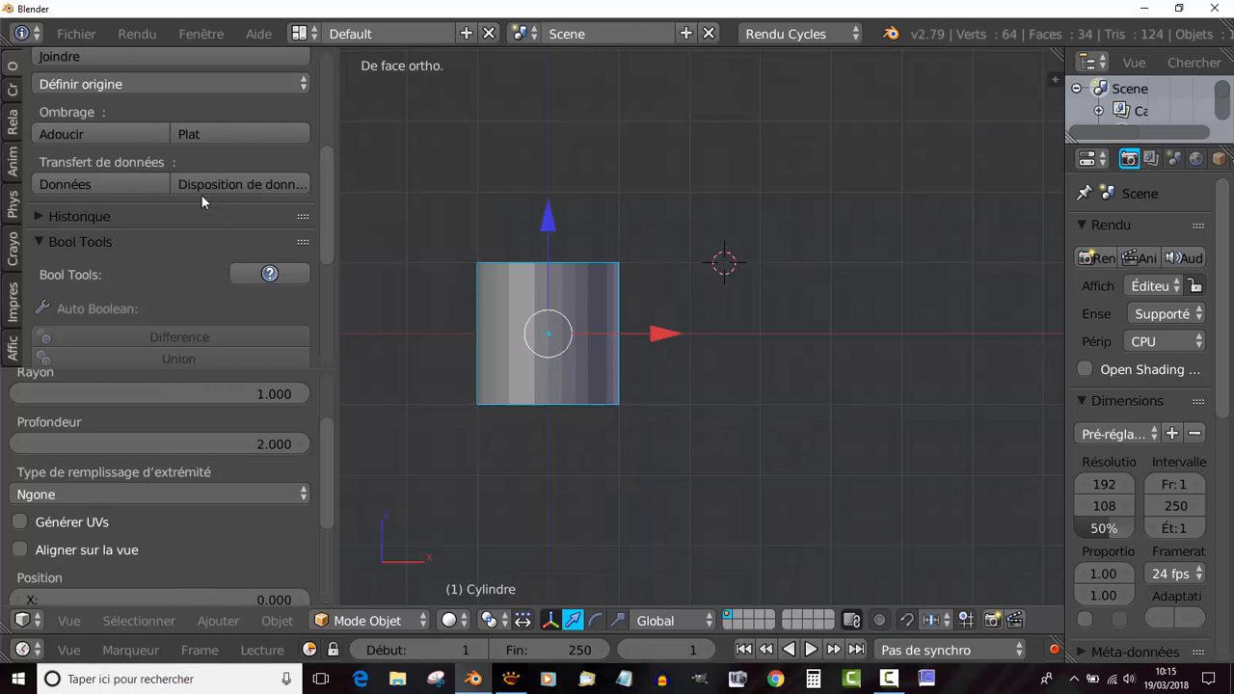
scroll(200, 195, up, 2)
scroll(201, 195, down, 6)
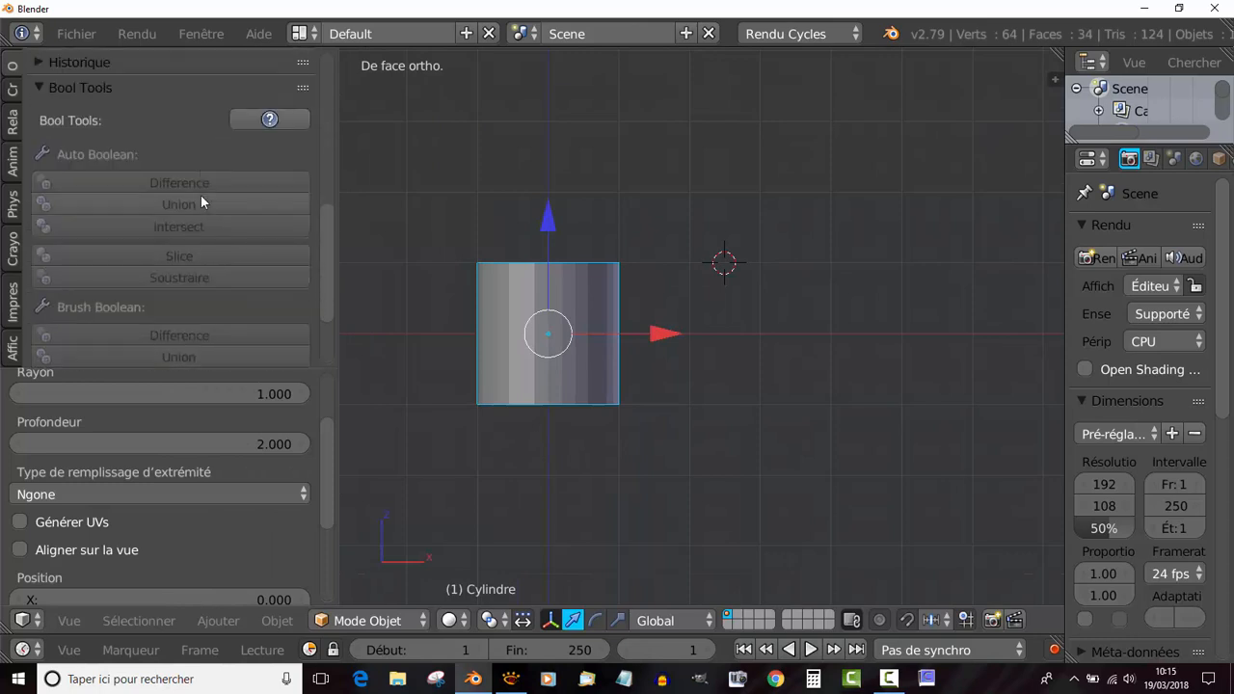
scroll(203, 200, up, 2)
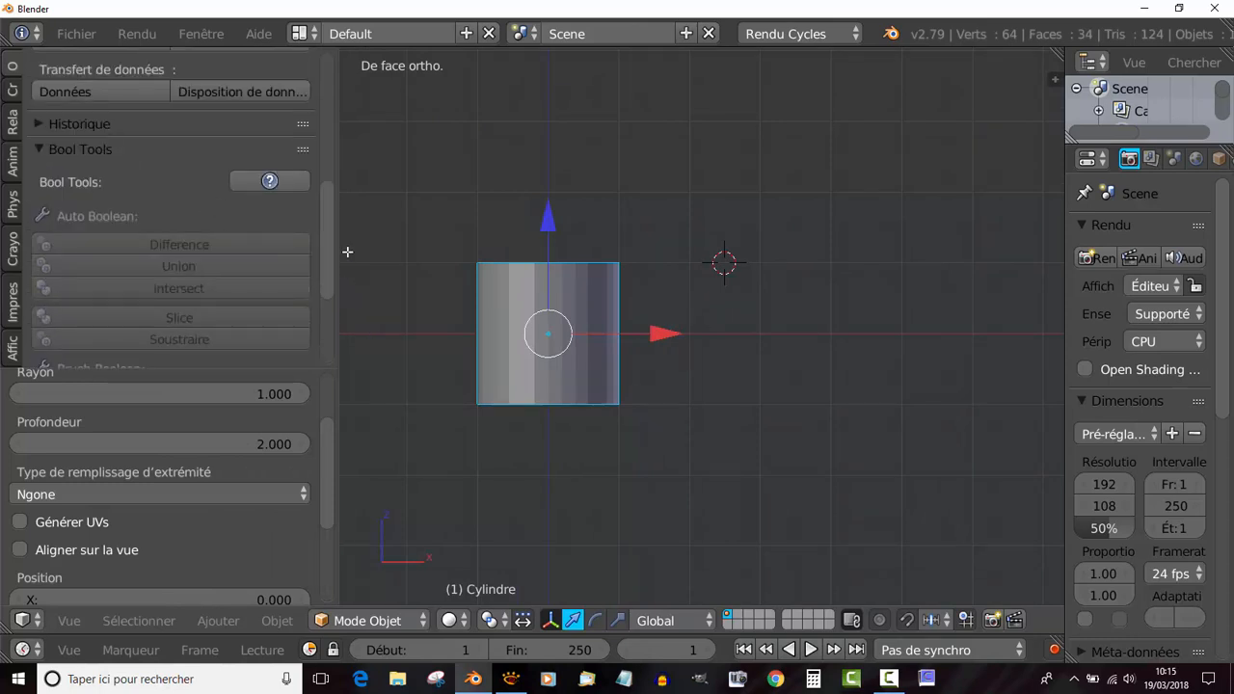
Enter Edit Mode, select only the cylinder's top face and return to the front orthographic view
key(Tab)
middle_drag(473, 286, 568, 440)
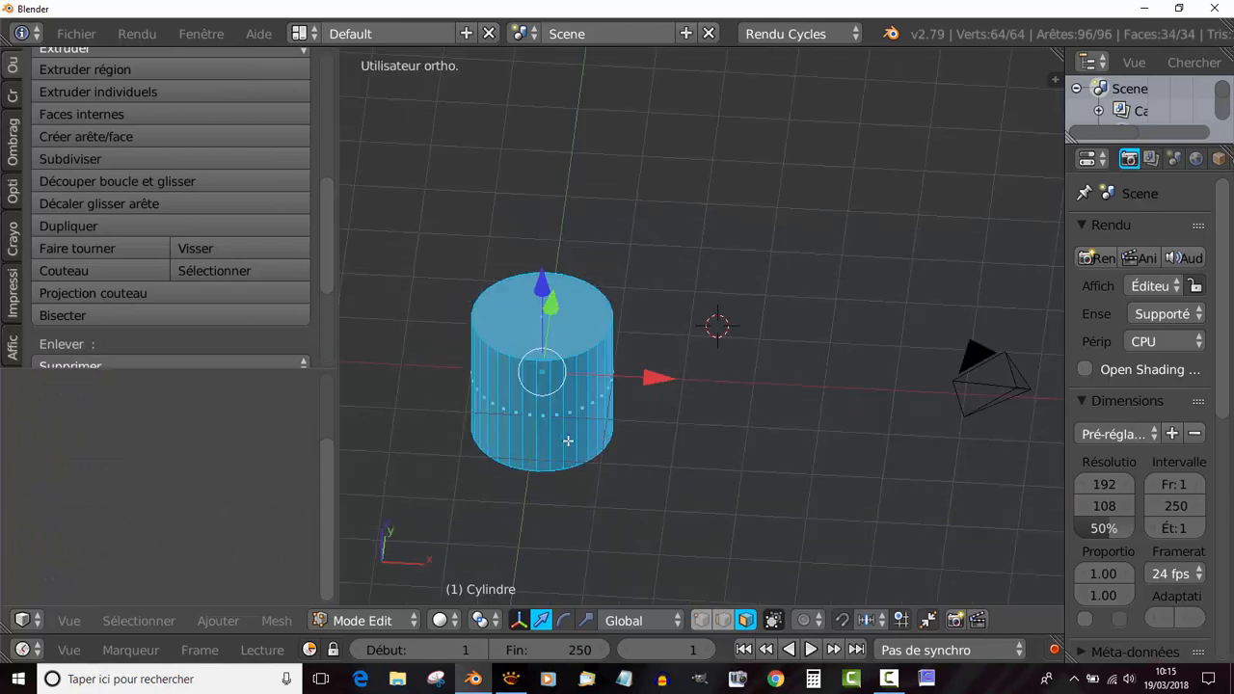
right_click(524, 327)
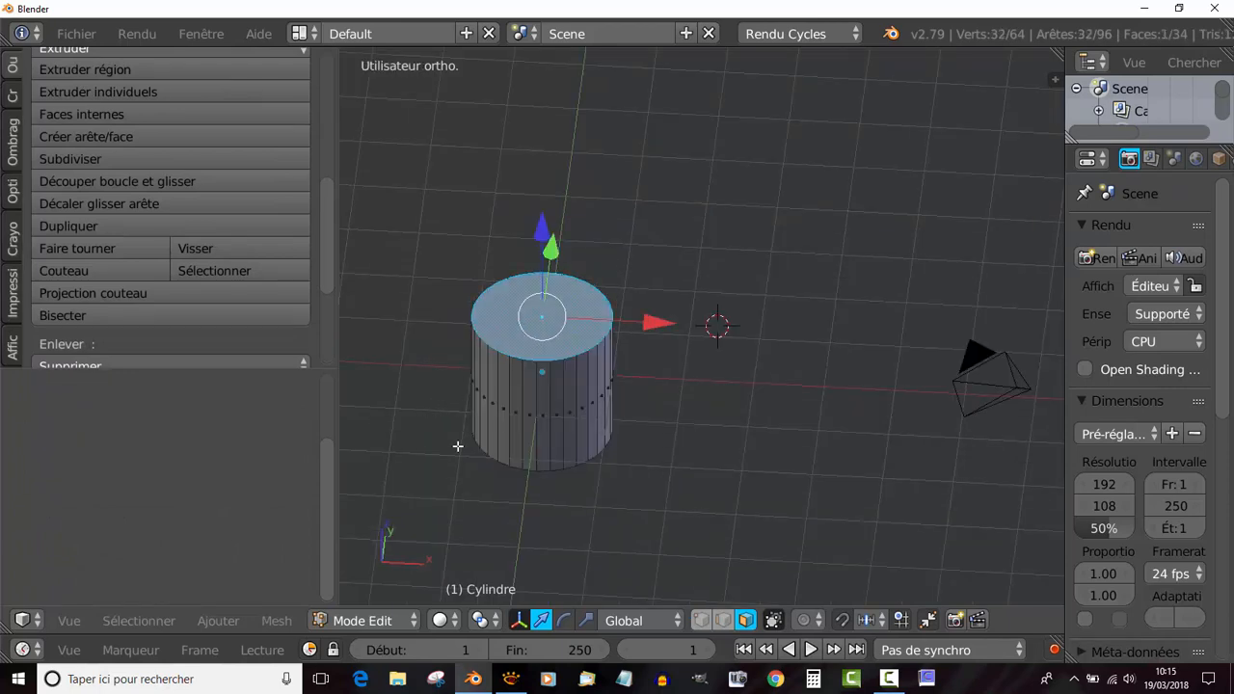
key(KP_1)
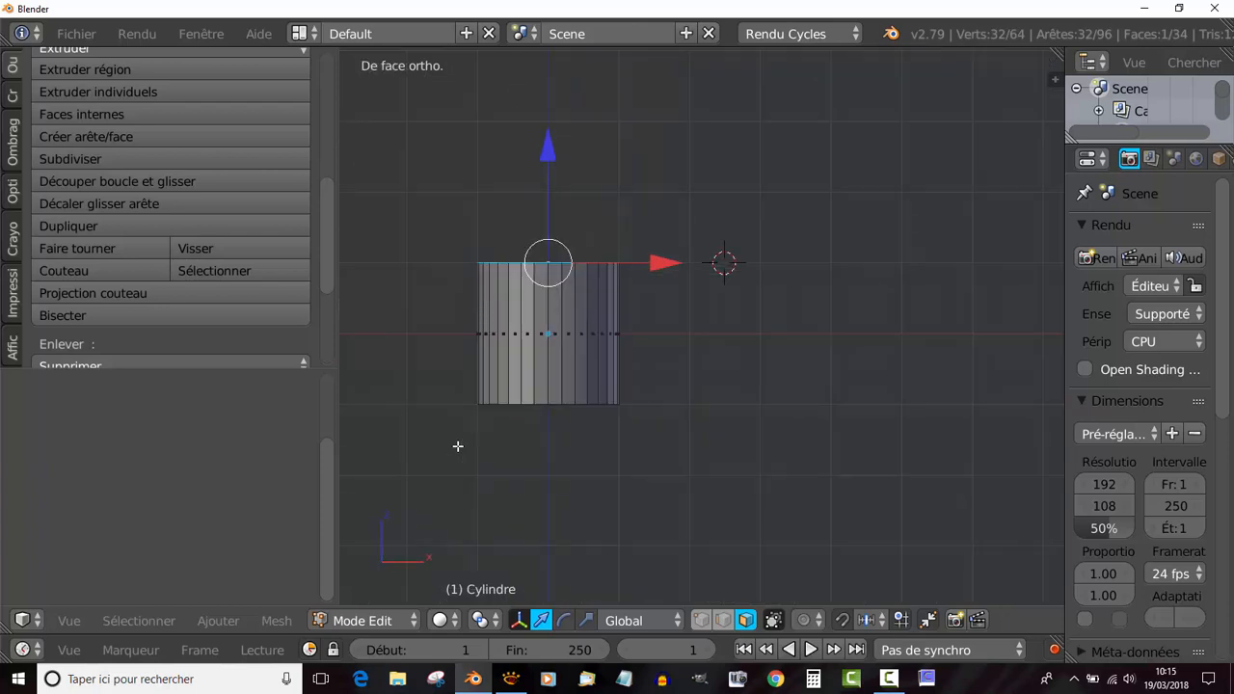
Spin the top face around the 3D cursor with an angle of 180°
click(63, 248)
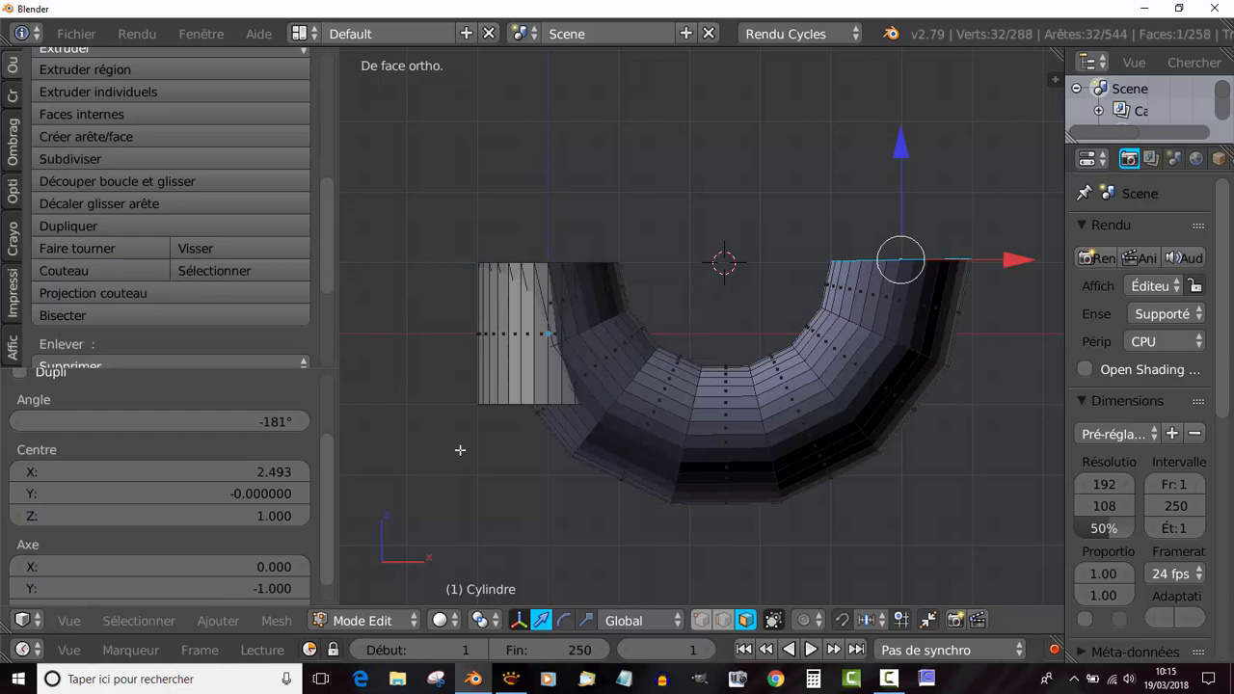
click(274, 426)
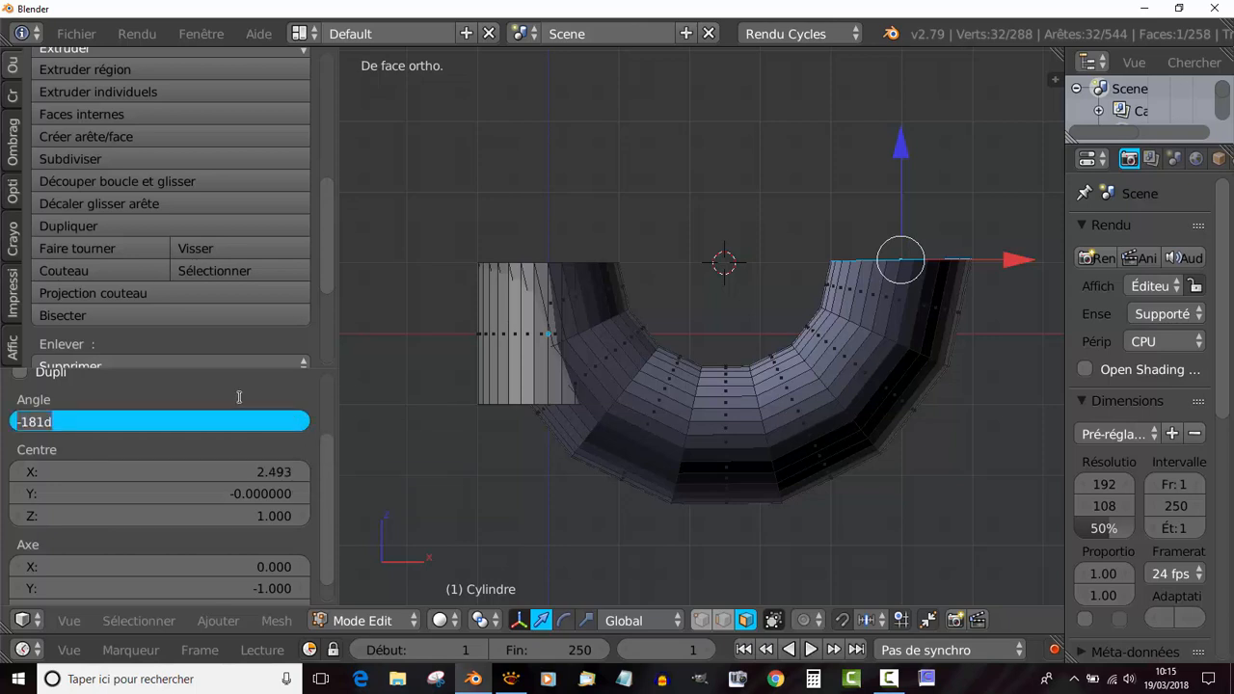
text(180)
key(Return)
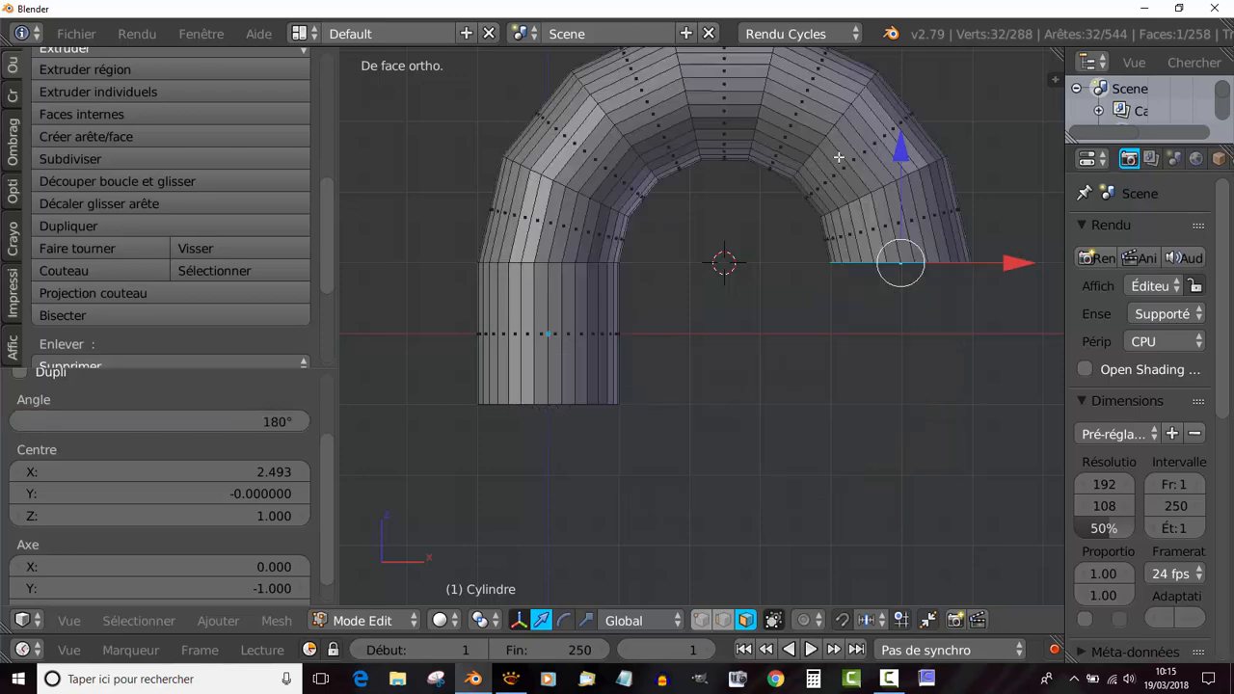
scroll(737, 488, down, 1)
scroll(735, 486, down, 2)
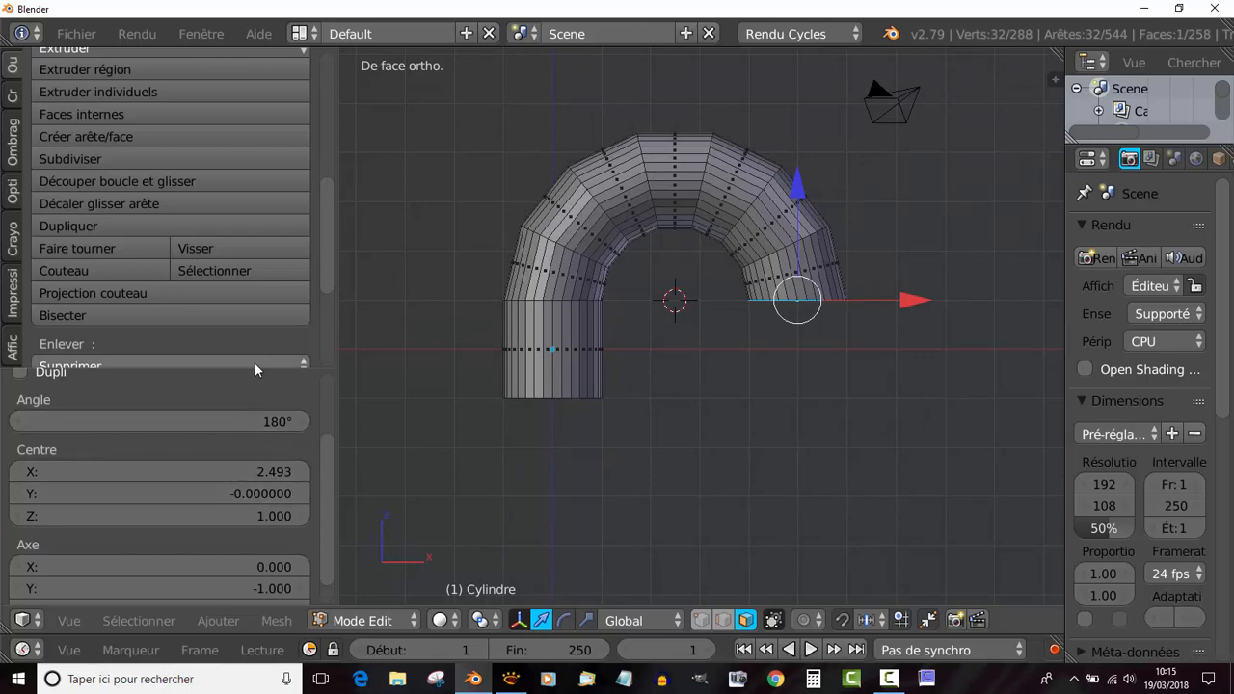
Reveal all the Spin settings and set the number of steps to 8, trying 5 and 7 for comparison
drag(254, 367, 271, 262)
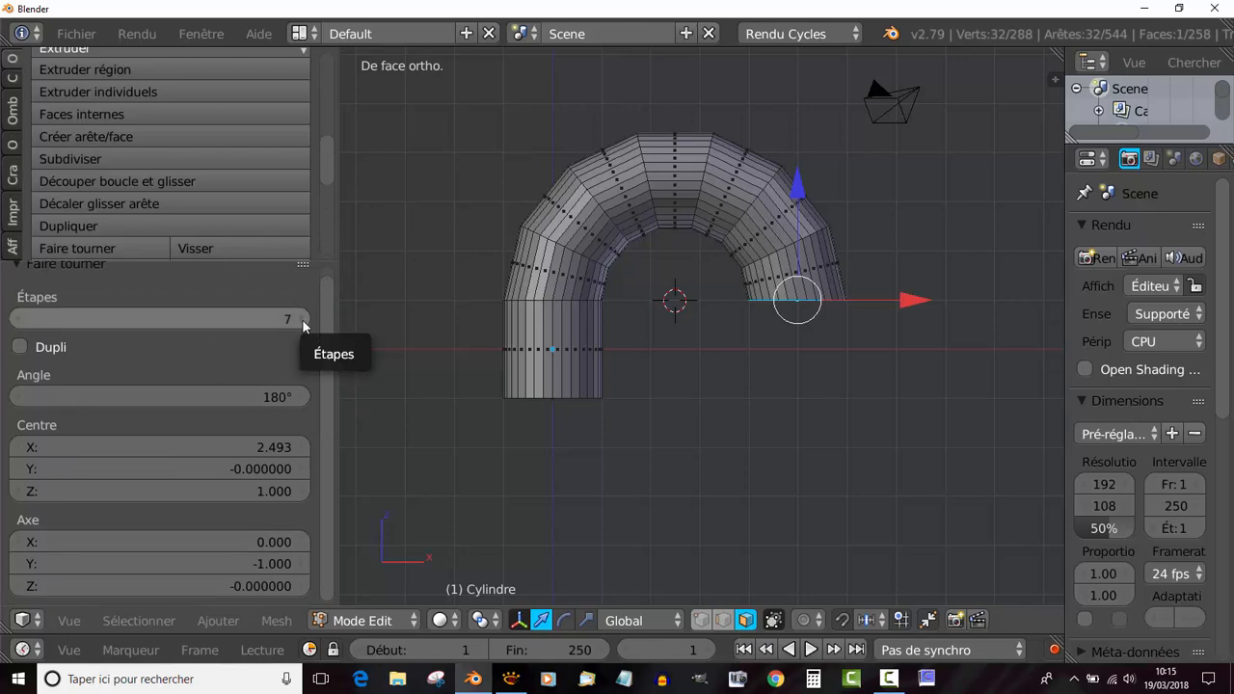
click(18, 320)
click(18, 319)
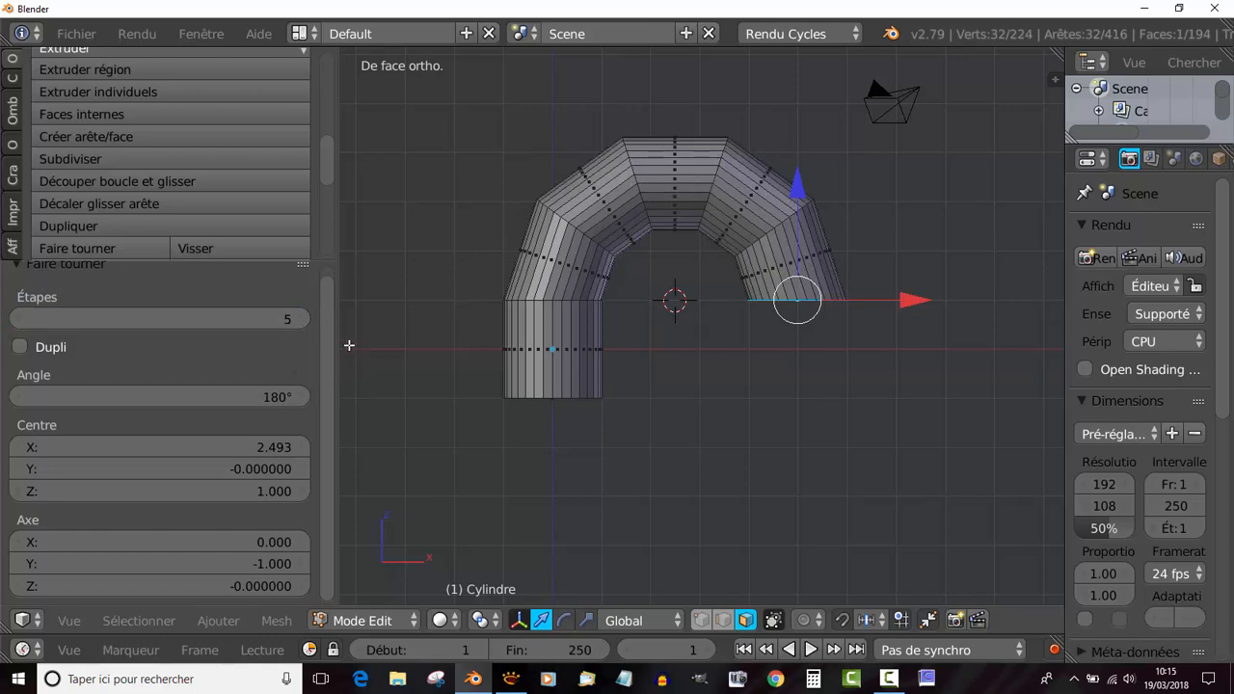
click(302, 319)
click(302, 319)
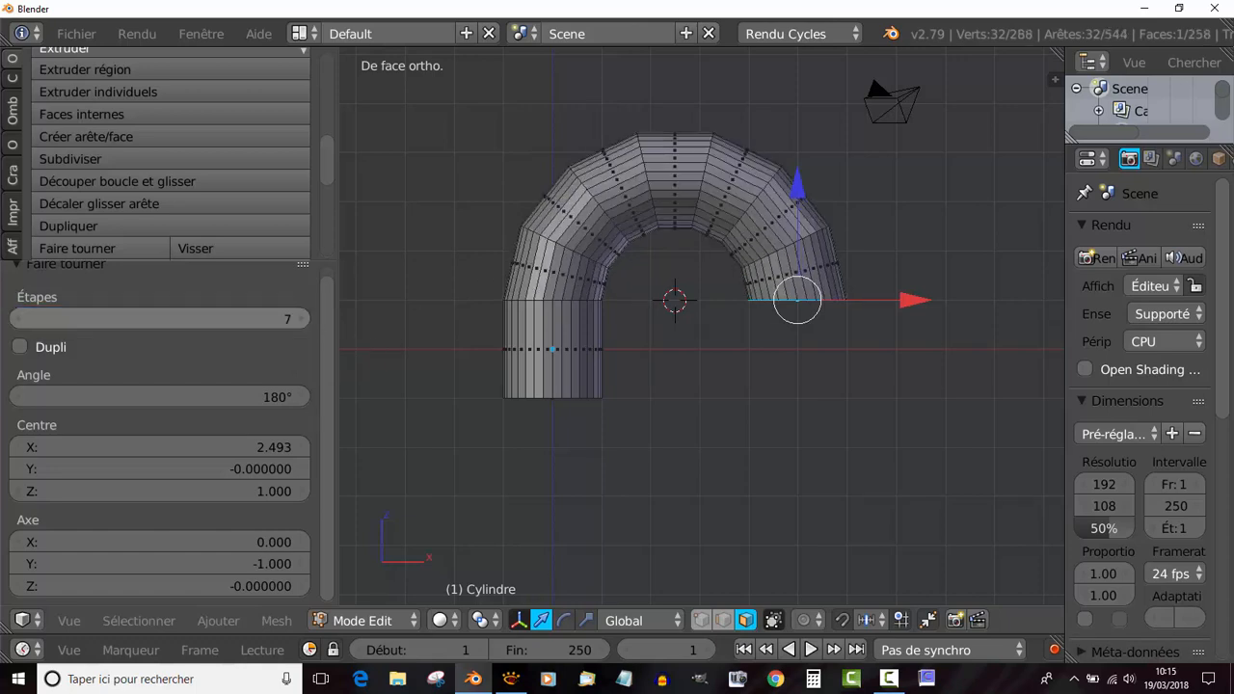
click(303, 320)
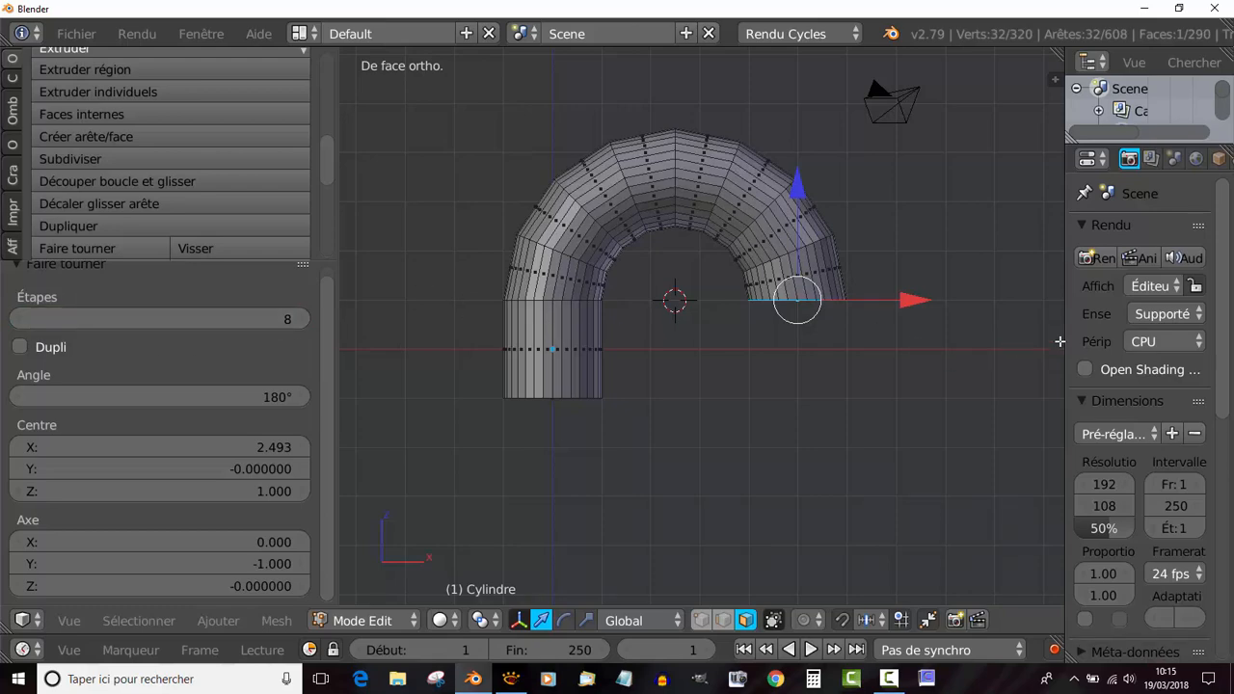
Widen the 3D view slightly, inspect the bent pipe and switch to the right orthographic view
drag(1067, 342, 1093, 340)
scroll(889, 394, up, 1)
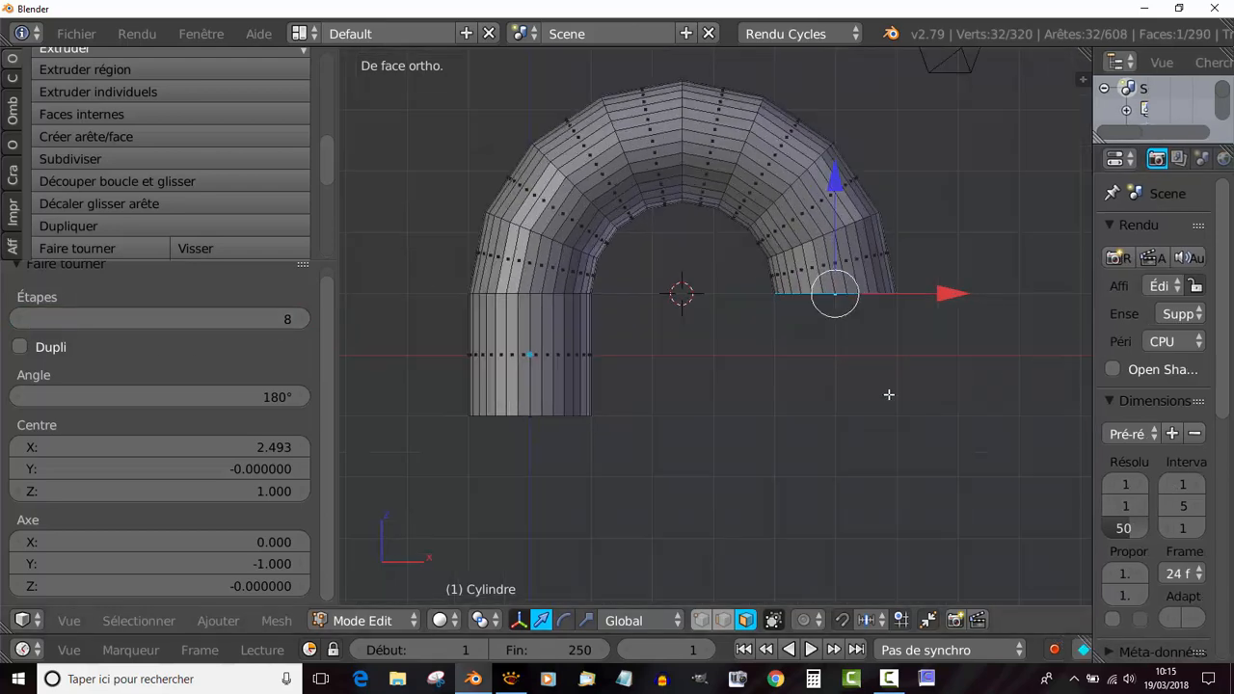
scroll(889, 395, down, 2)
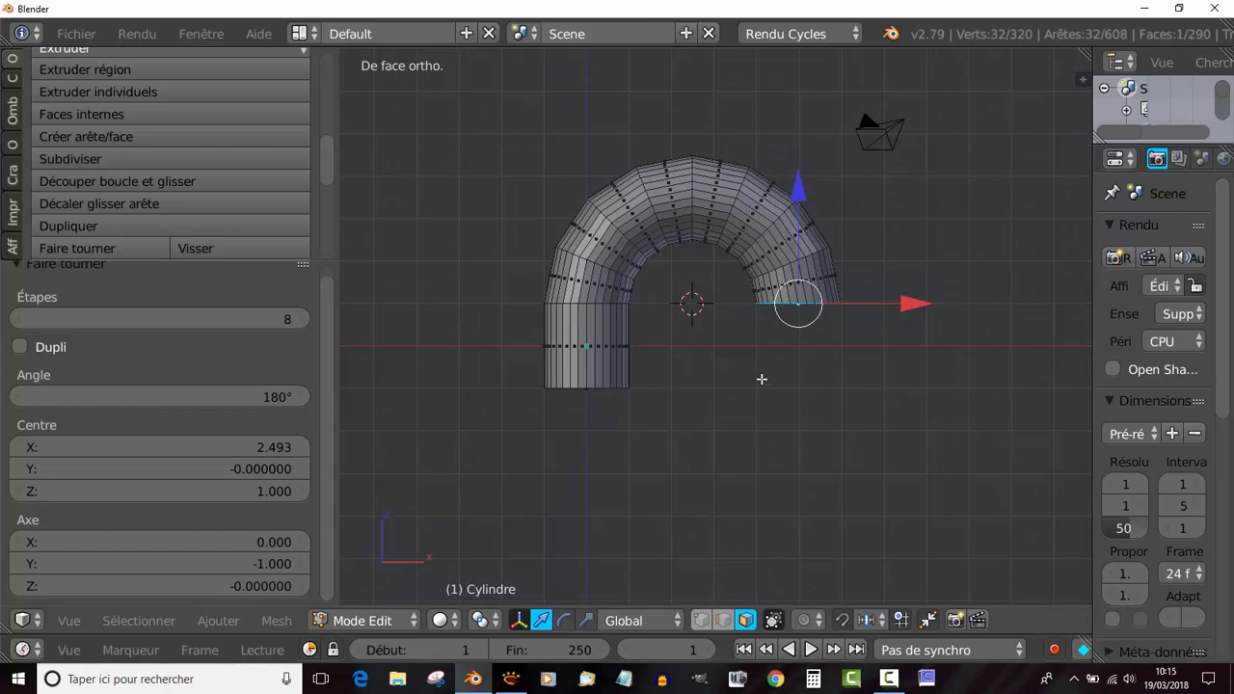
middle_drag(703, 386, 664, 359)
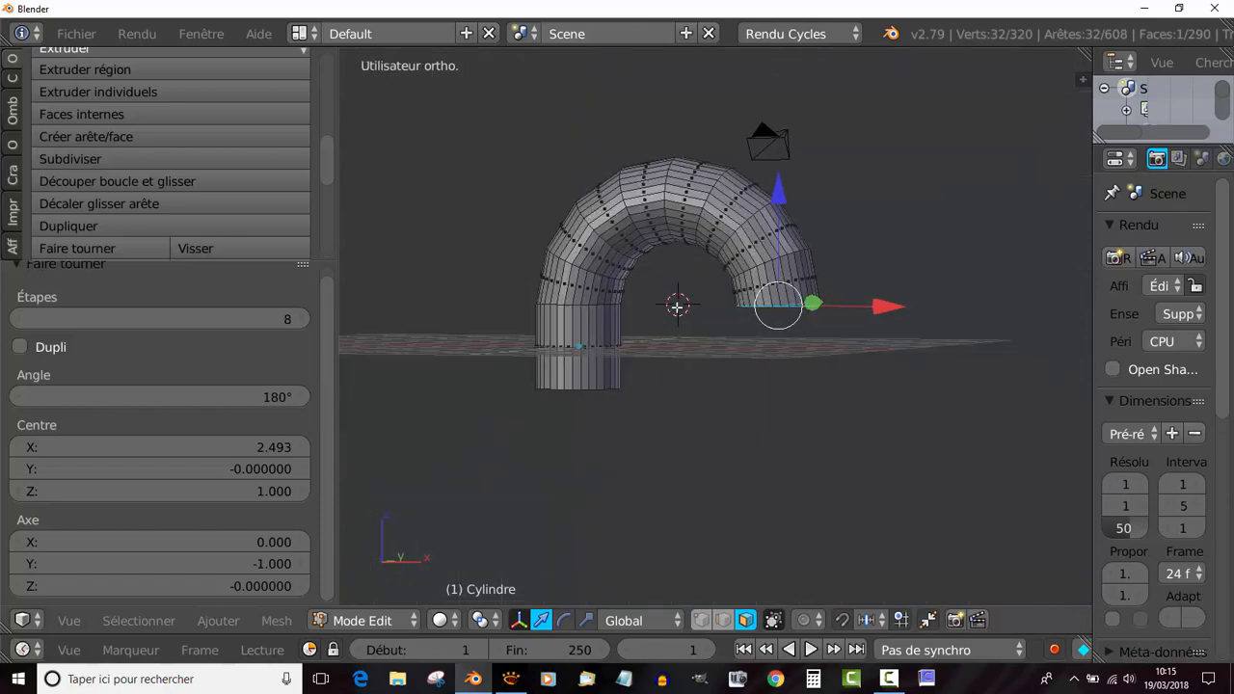
key(KP_3)
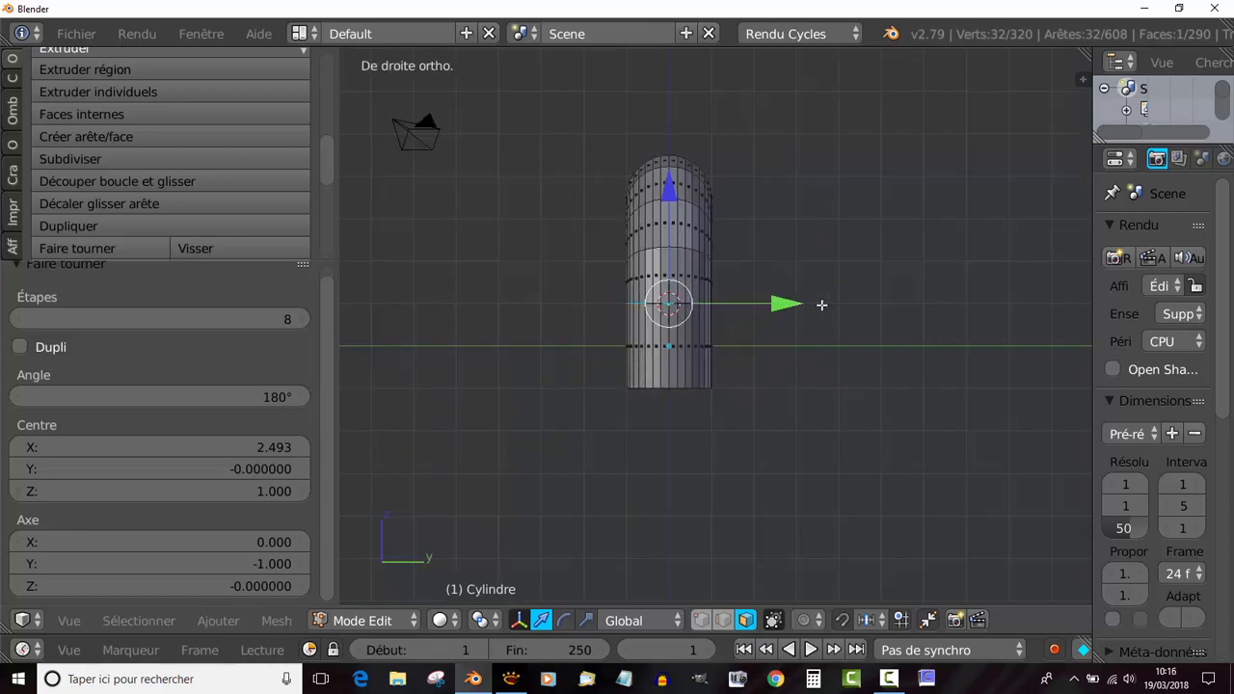
click(791, 304)
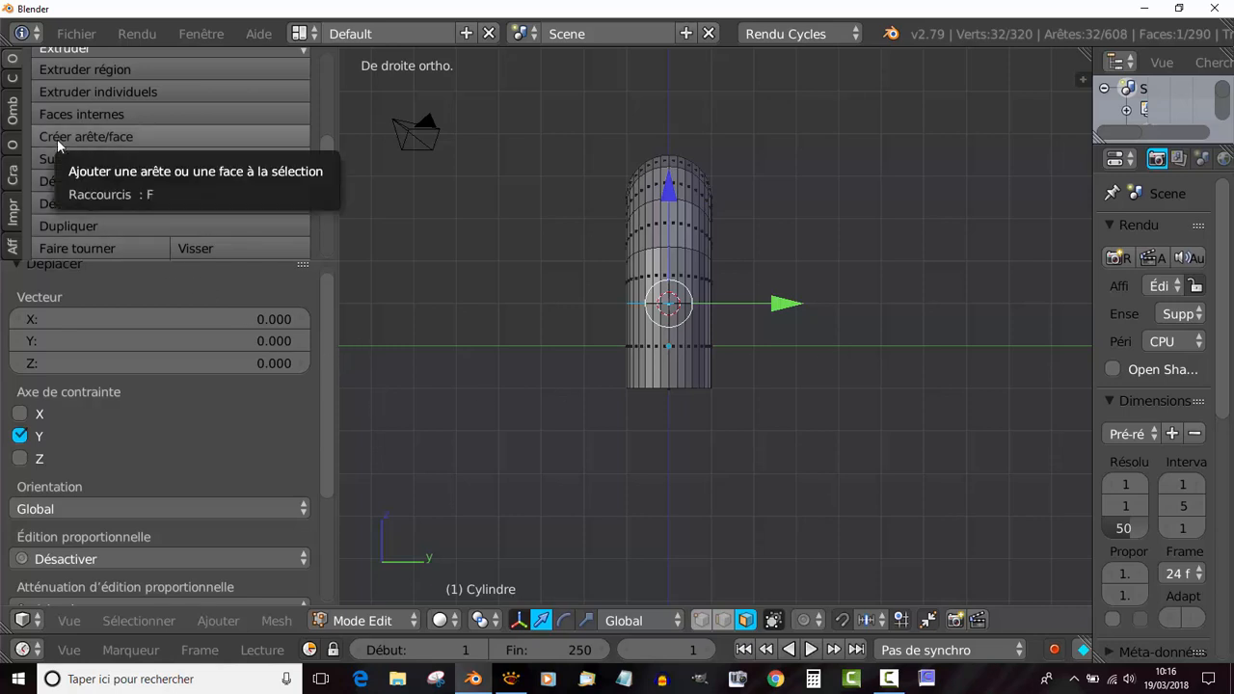
Try to spin the pipe's end face from the right view around the current 3D cursor, and undo that spin
scroll(57, 141, up, 2)
scroll(57, 139, down, 2)
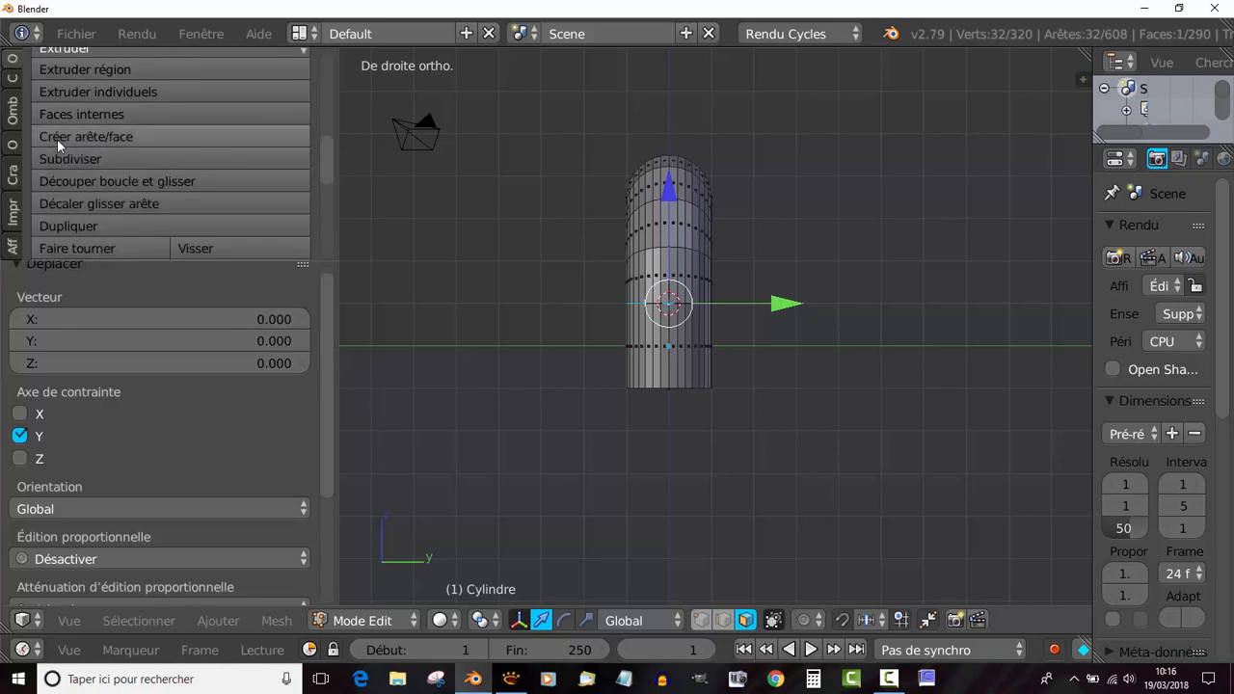
click(76, 243)
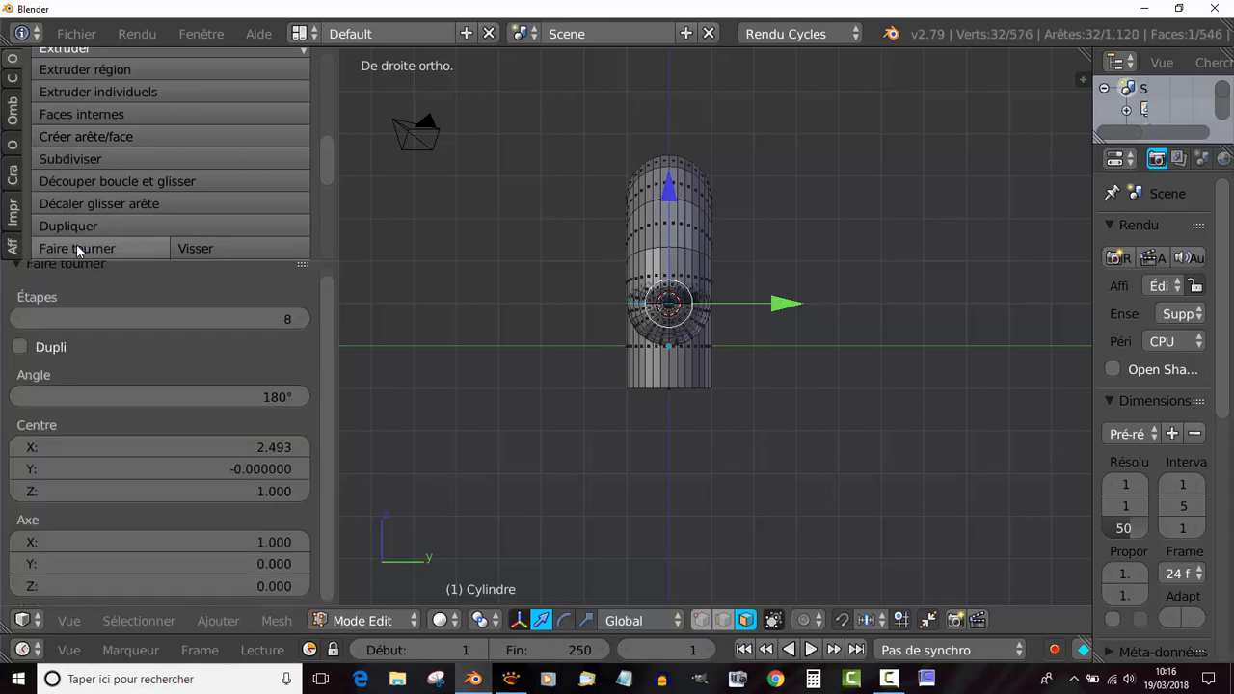
middle_drag(743, 386, 768, 424)
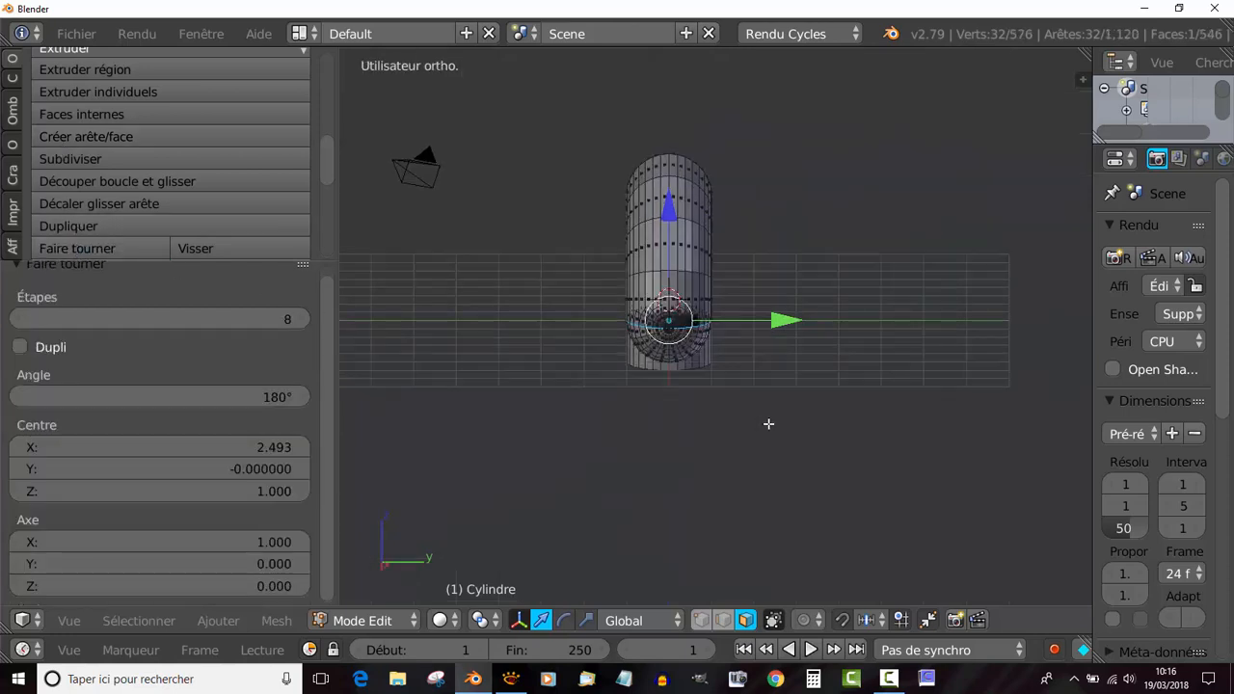
key(ctrl+z)
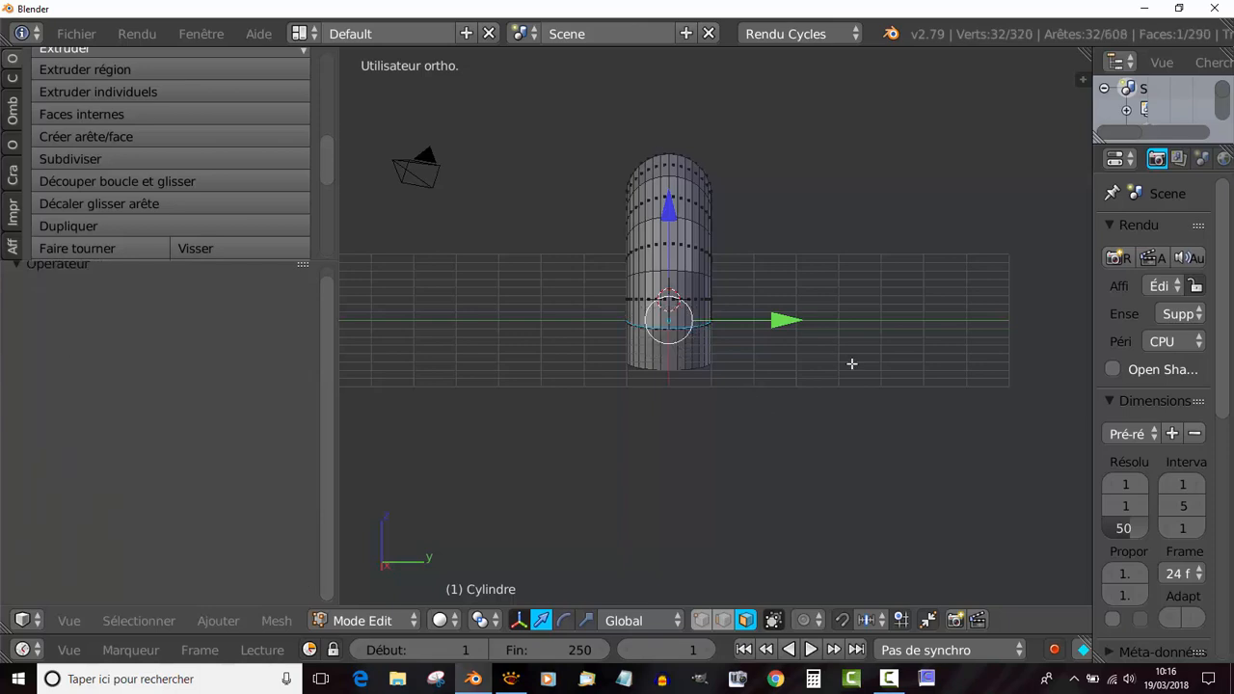
In the right orthographic view, place the 3D cursor beside the pipe level with its end face and spin the face around it
key(KP_3)
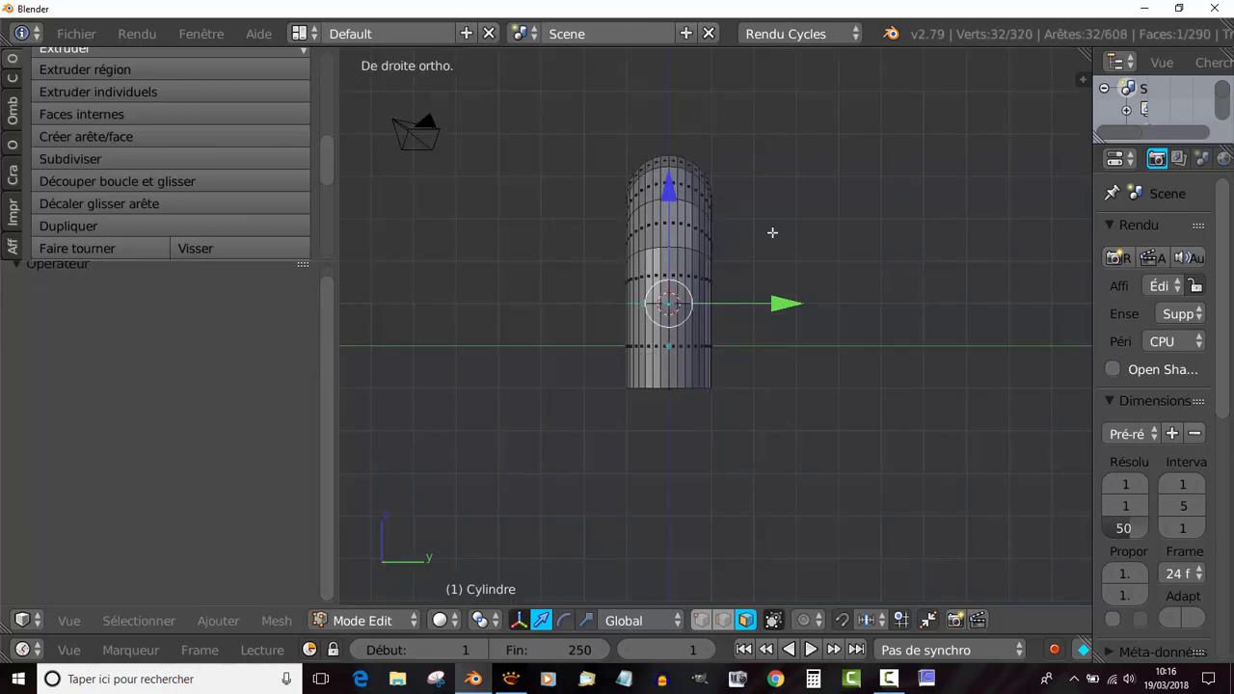
click(831, 307)
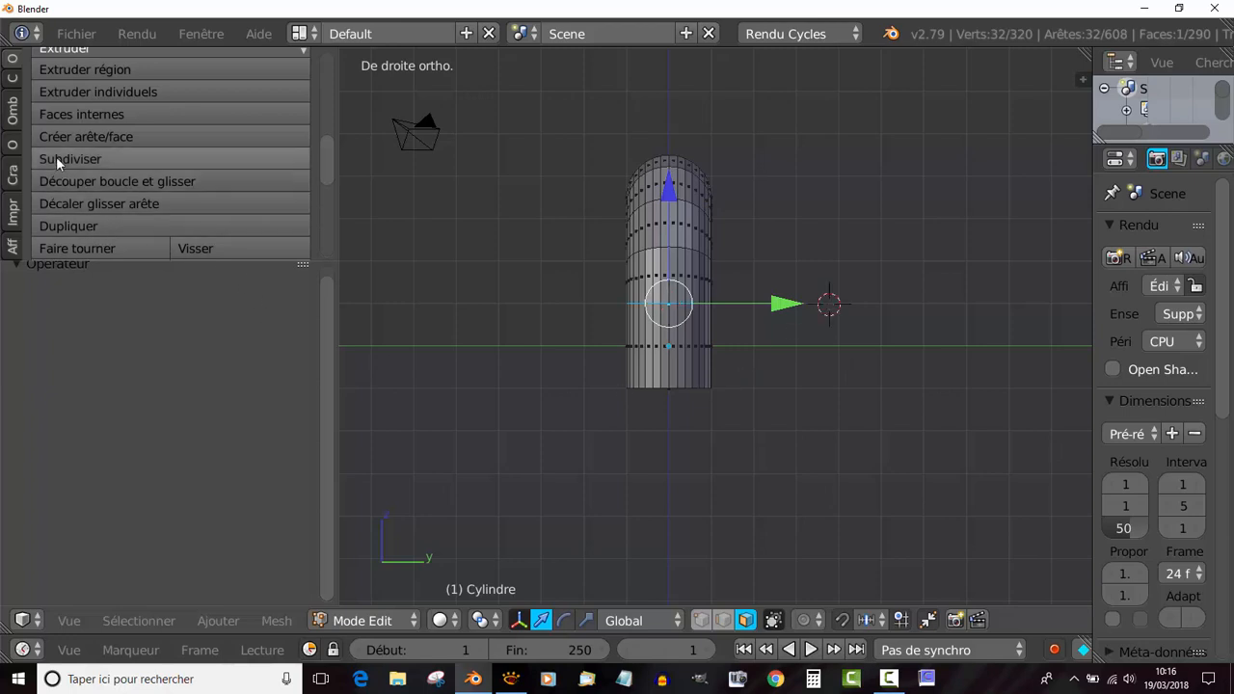
scroll(57, 162, down, 3)
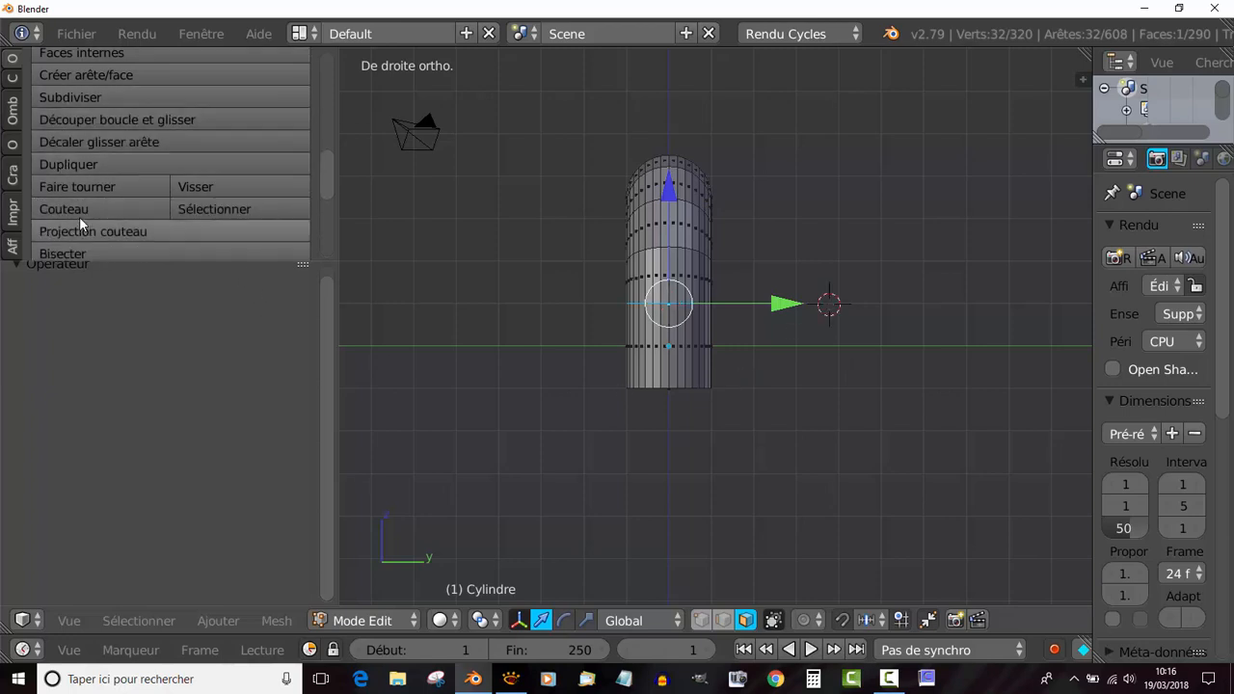
click(77, 187)
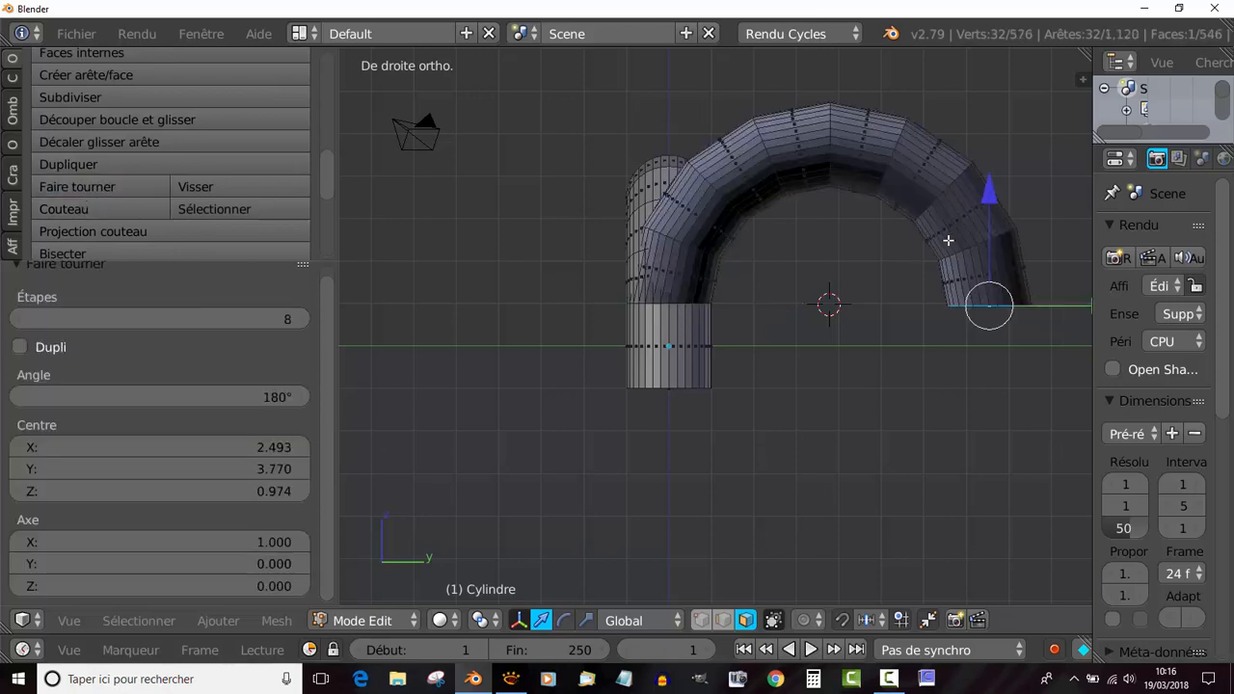
middle_drag(818, 313, 595, 399)
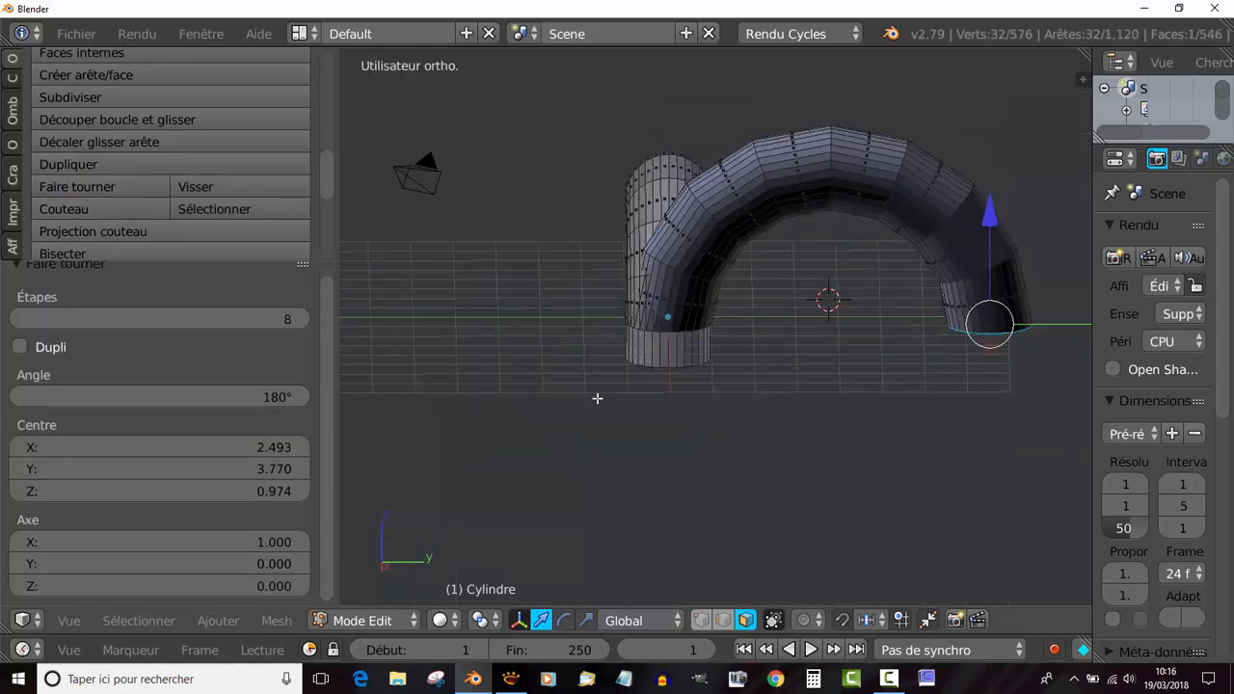
Set the new spin's angle to -180° and inspect the bend from other directions
click(276, 398)
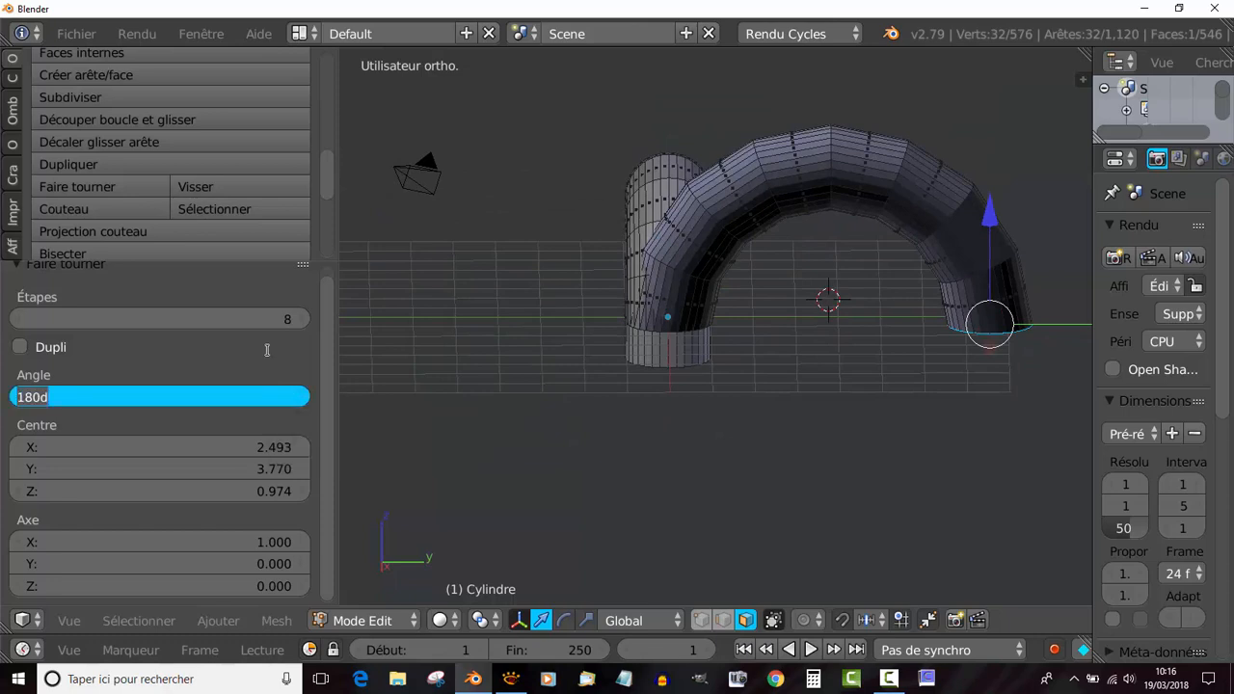
text(-180)
key(Return)
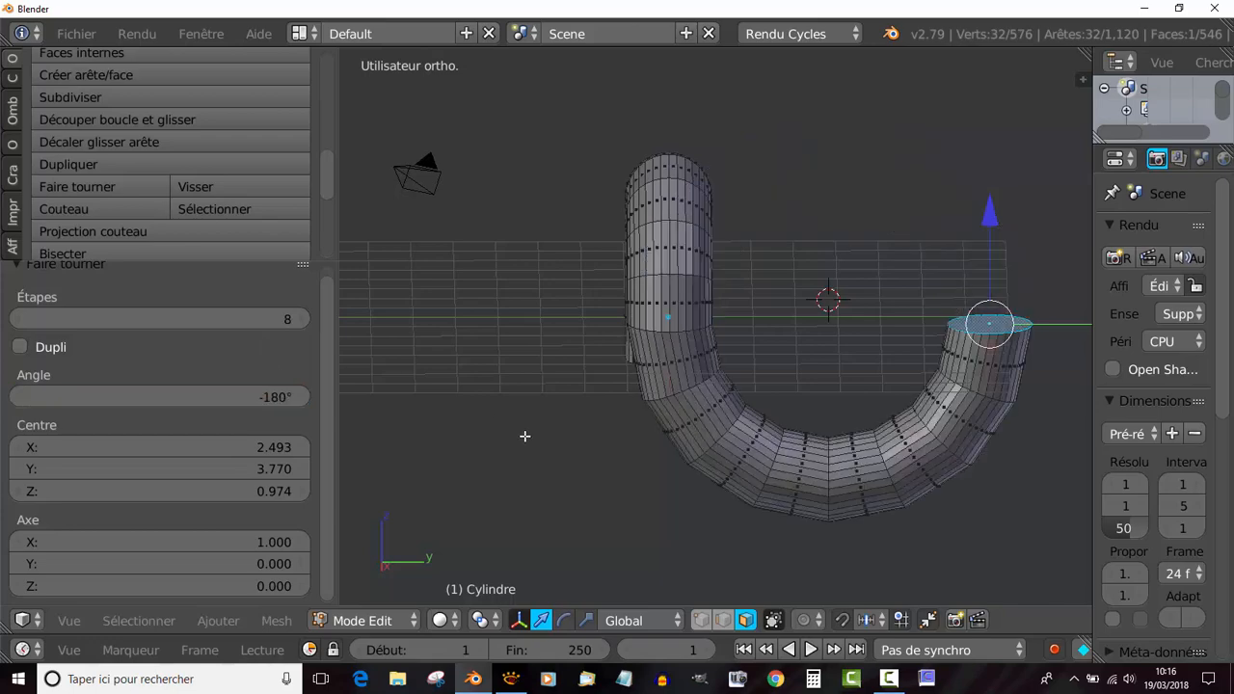
middle_drag(523, 433, 575, 439)
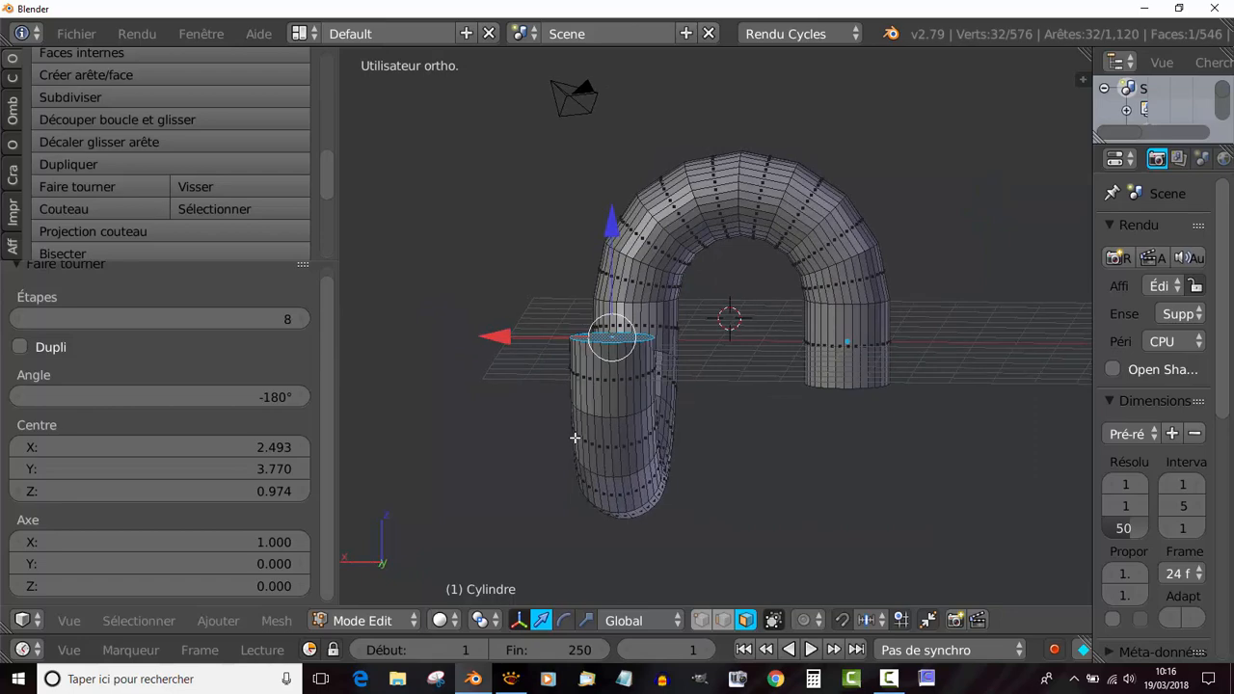
In the back orthographic view, place the 3D cursor outside the pipe, level with the selected end face
key(KP_1)
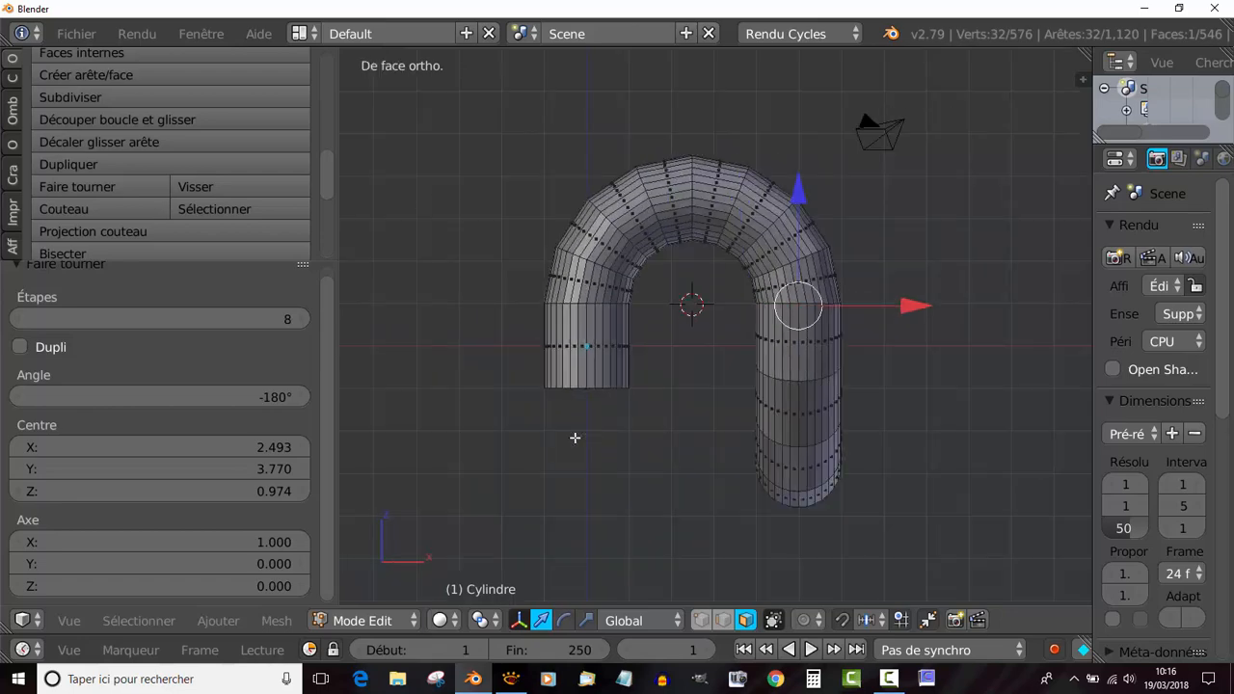
key(ctrl+KP_1)
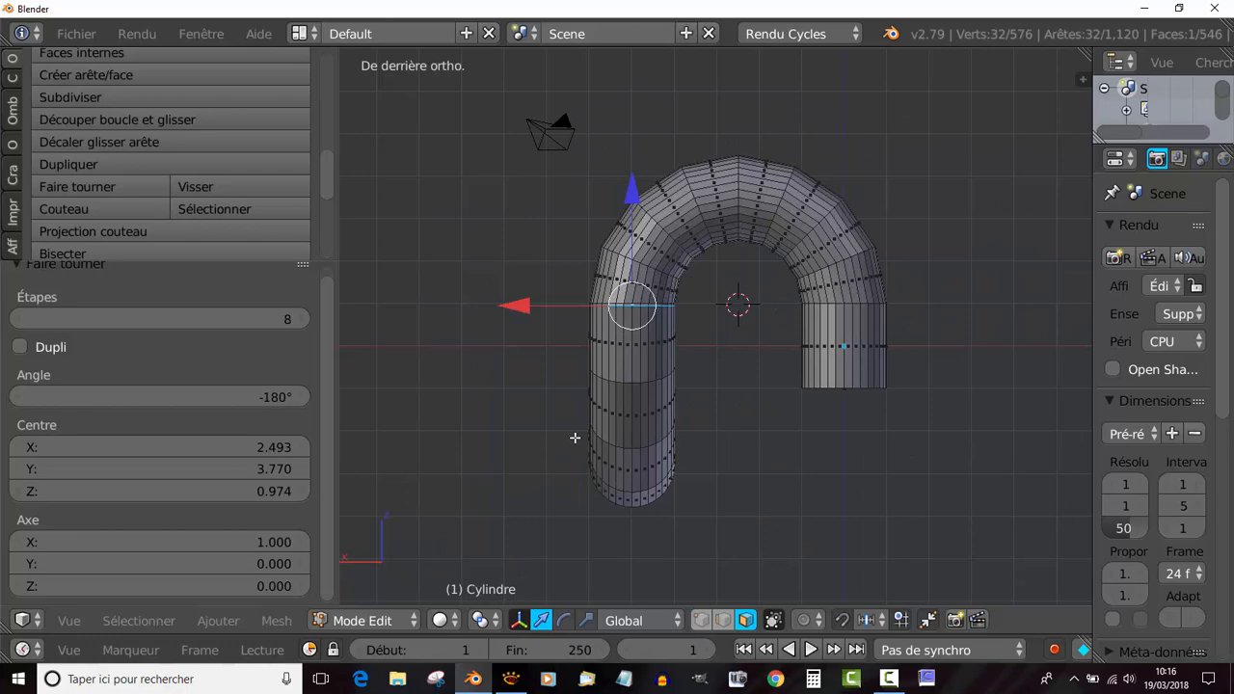
scroll(551, 395, down, 1)
scroll(578, 322, down, 1)
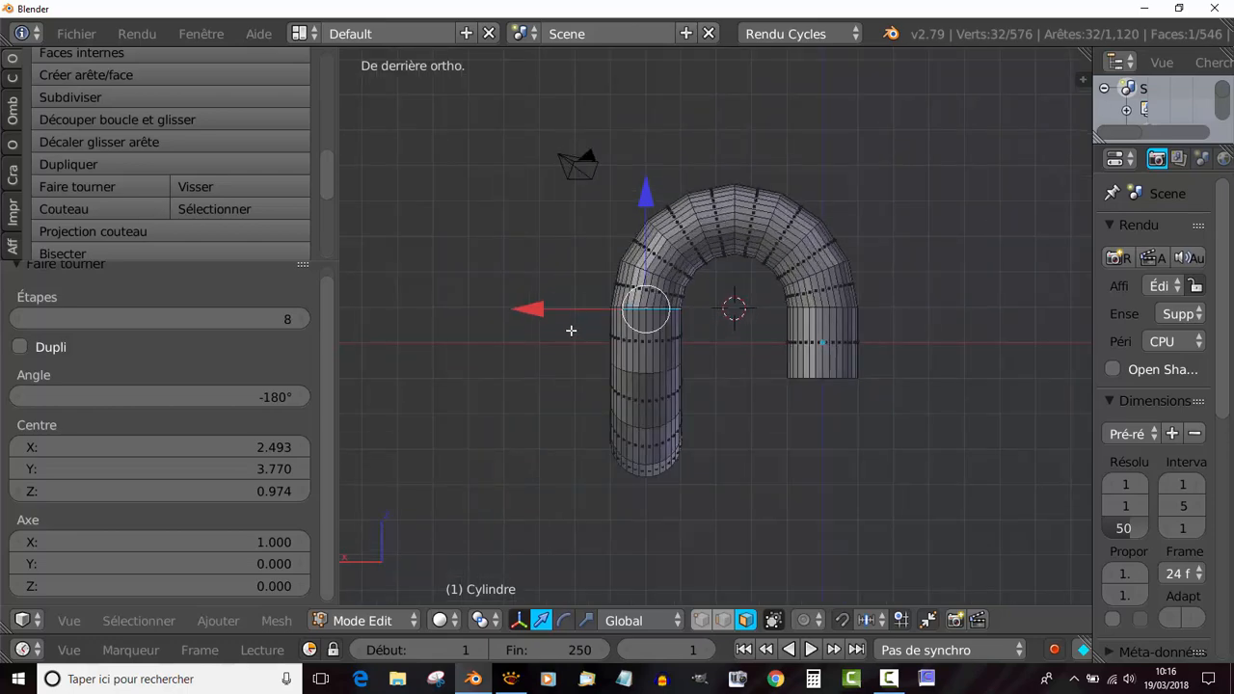
shift+middle_drag(571, 330, 668, 319)
scroll(669, 318, up, 1)
click(669, 293)
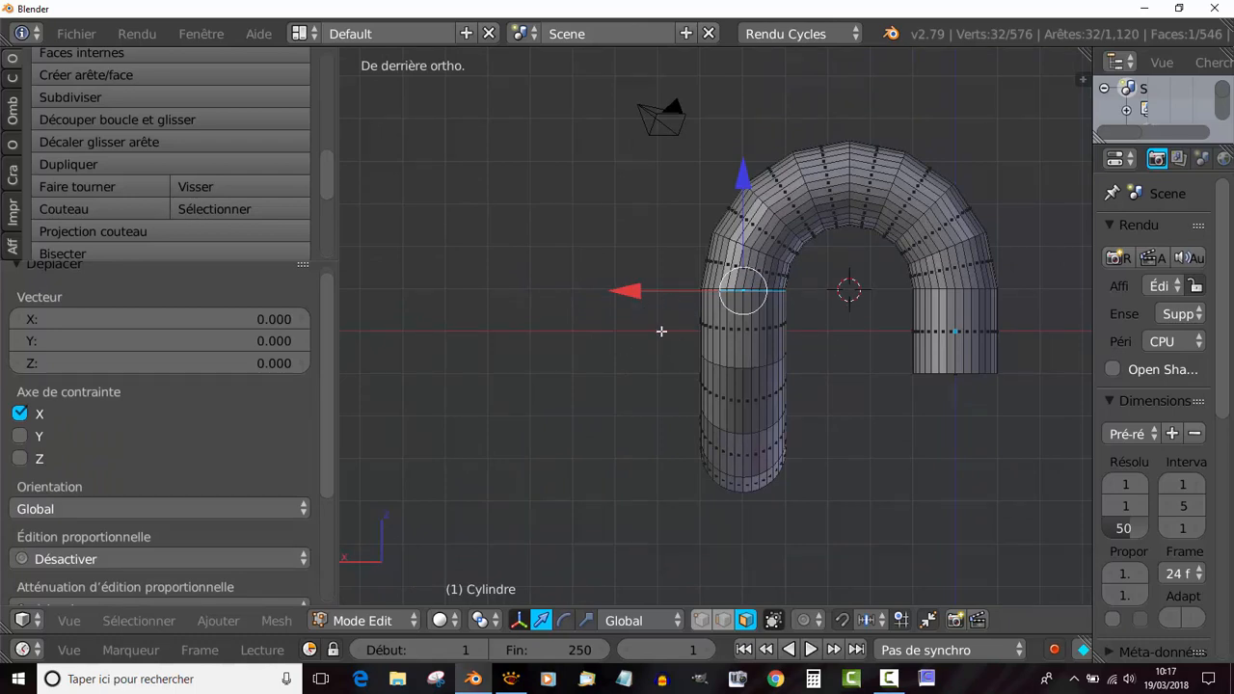
key(Tab)
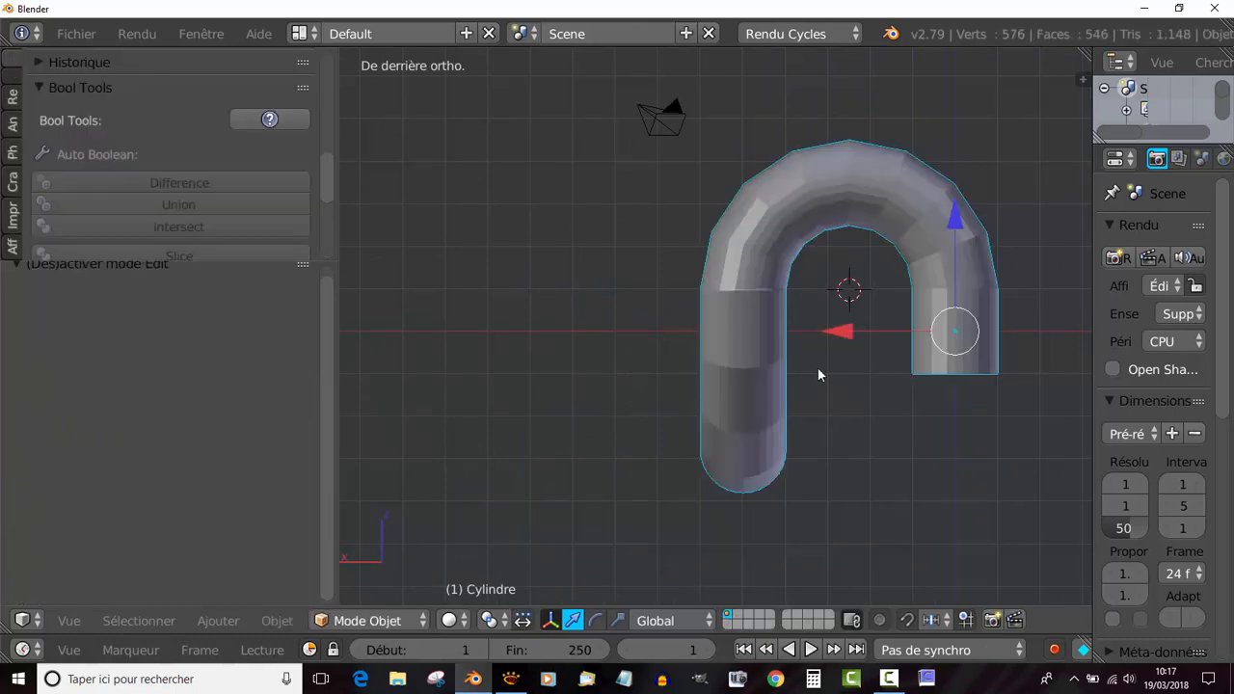
key(Tab)
click(647, 334)
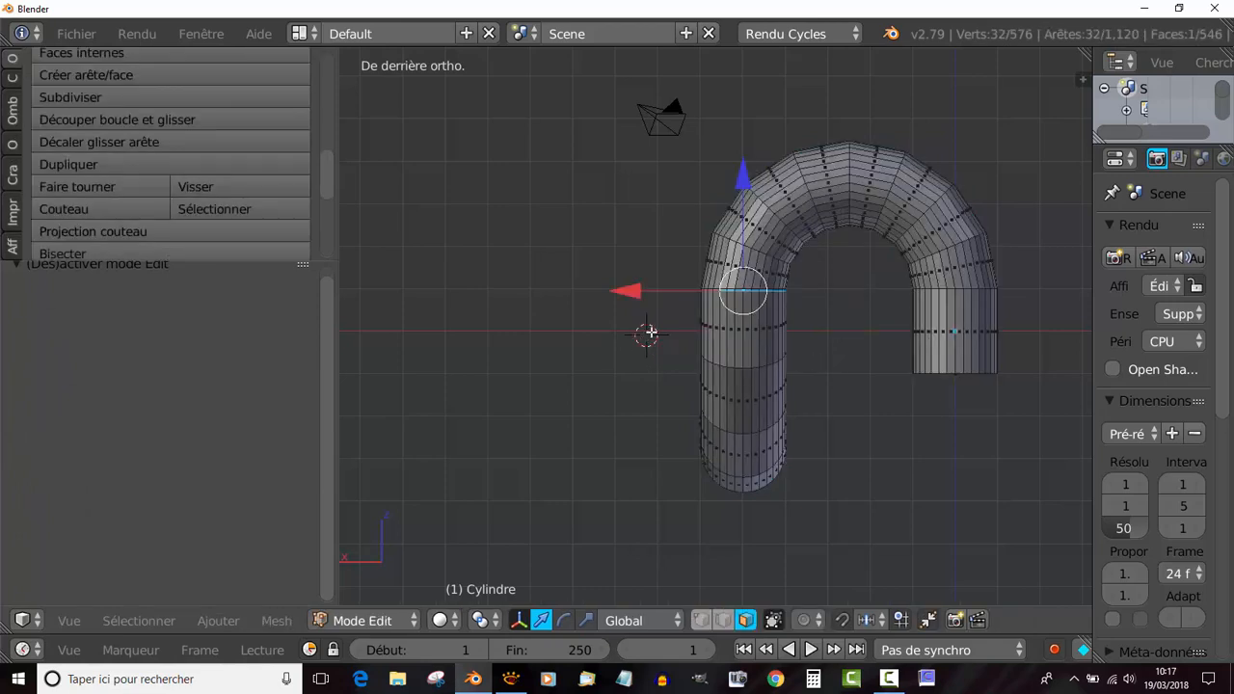
scroll(654, 331, up, 2)
click(608, 276)
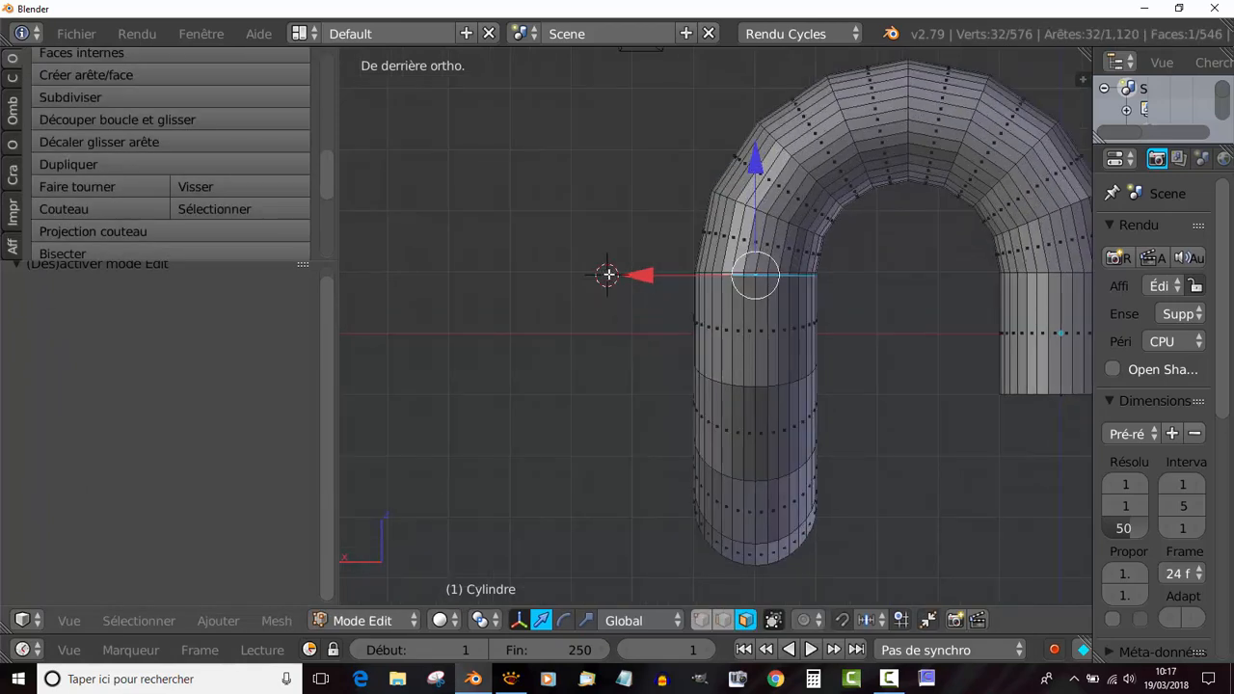
click(613, 274)
Spin the end face around the 3D cursor with 8 steps and an angle of -180° to add a third bend
scroll(612, 362, down, 1)
scroll(530, 344, up, 1)
mouse_move(325, 182)
mouse_down()
mouse_move(328, 155)
mouse_move(326, 178)
mouse_up()
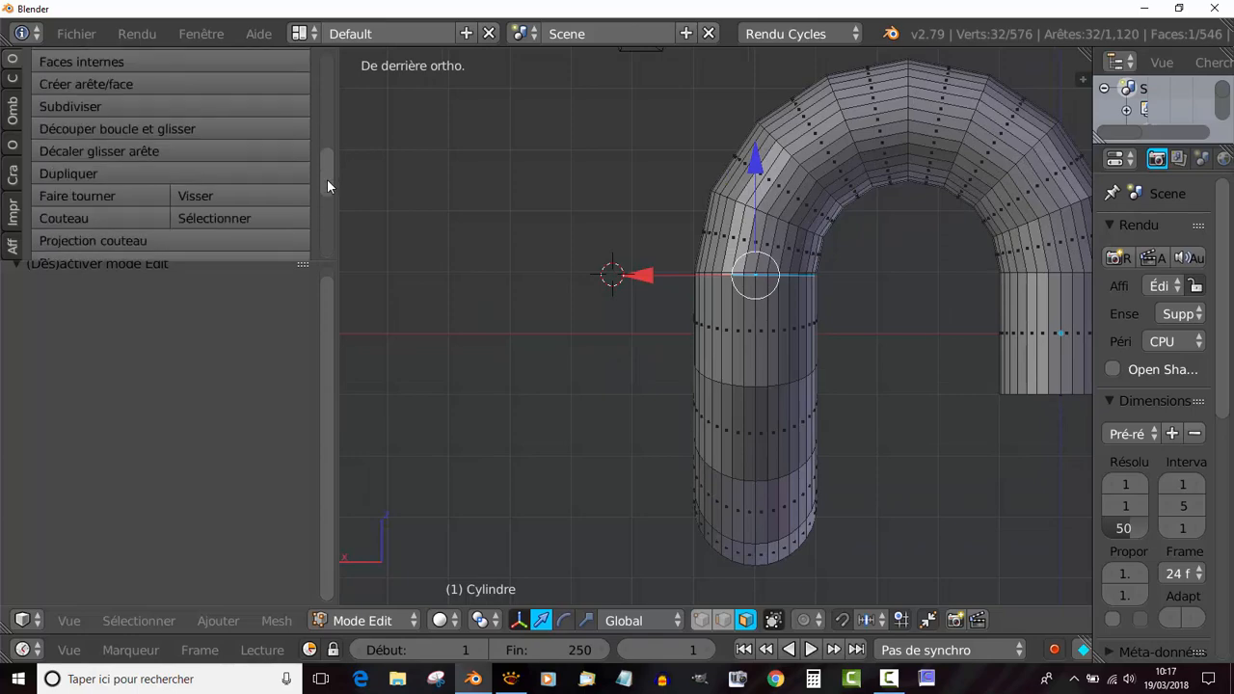
click(86, 192)
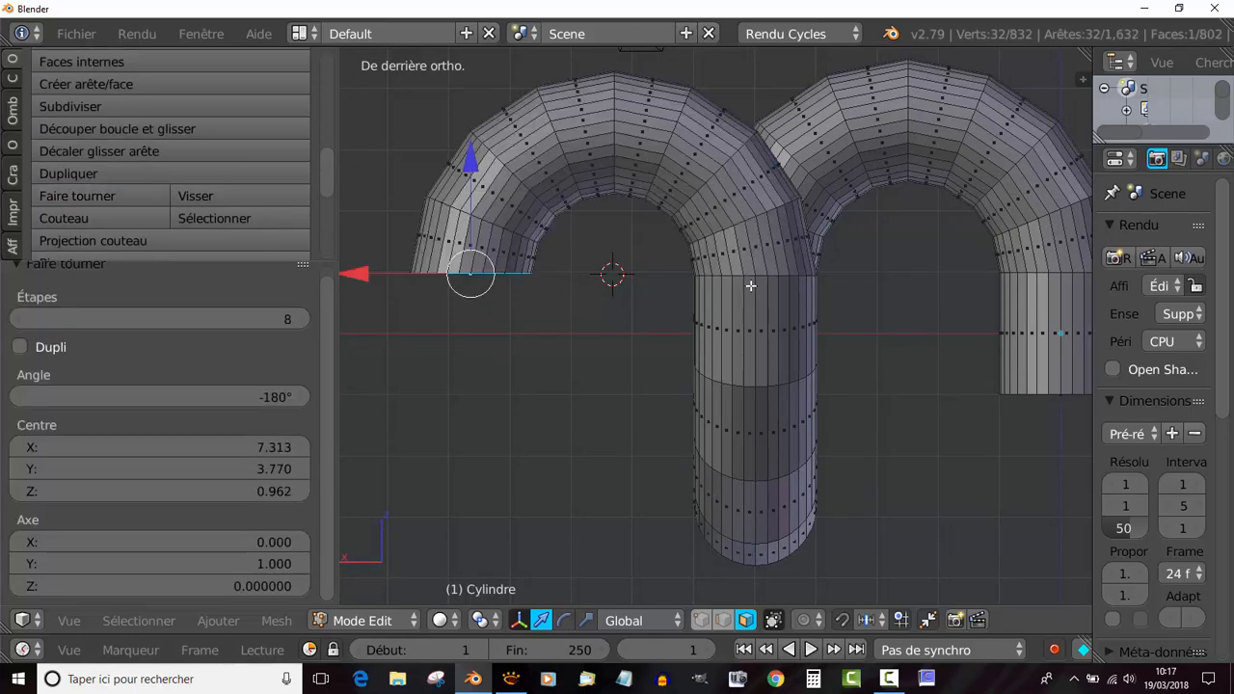
scroll(772, 299, down, 2)
mouse_move(810, 353)
middle_down()
mouse_move(749, 379)
mouse_move(804, 366)
middle_up()
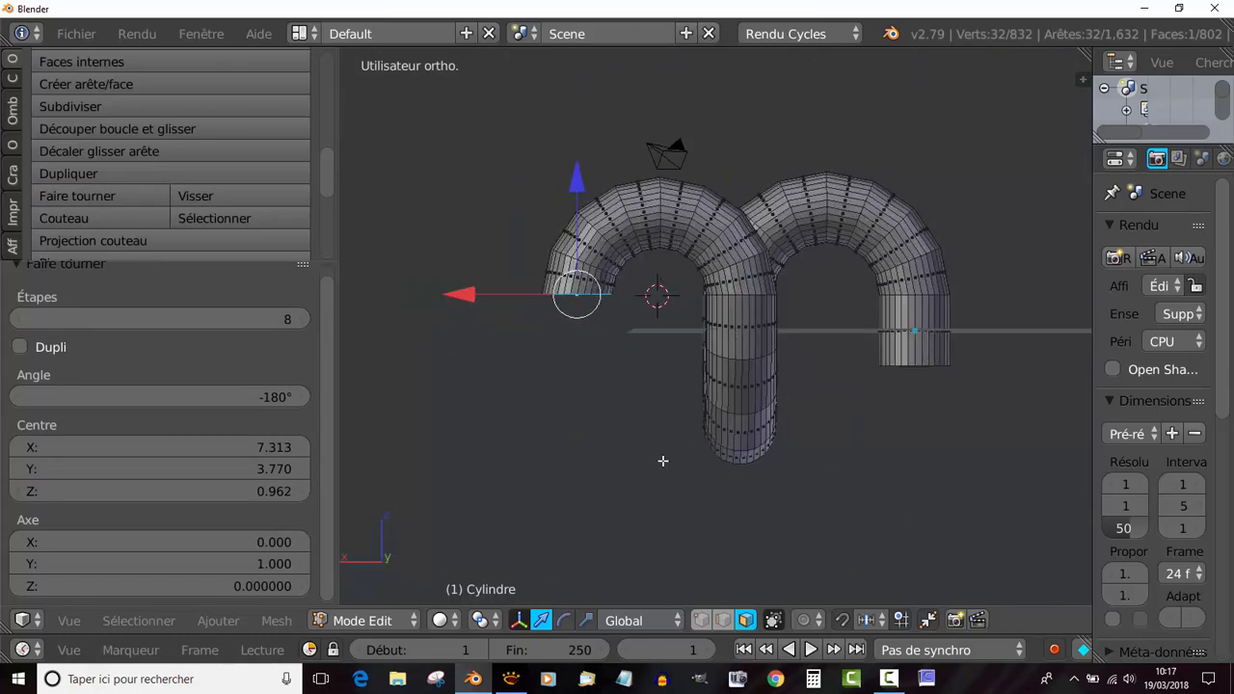
In the back orthographic view, try a spin angle of -268° for the third bend and set it to -179°
key(KP_1)
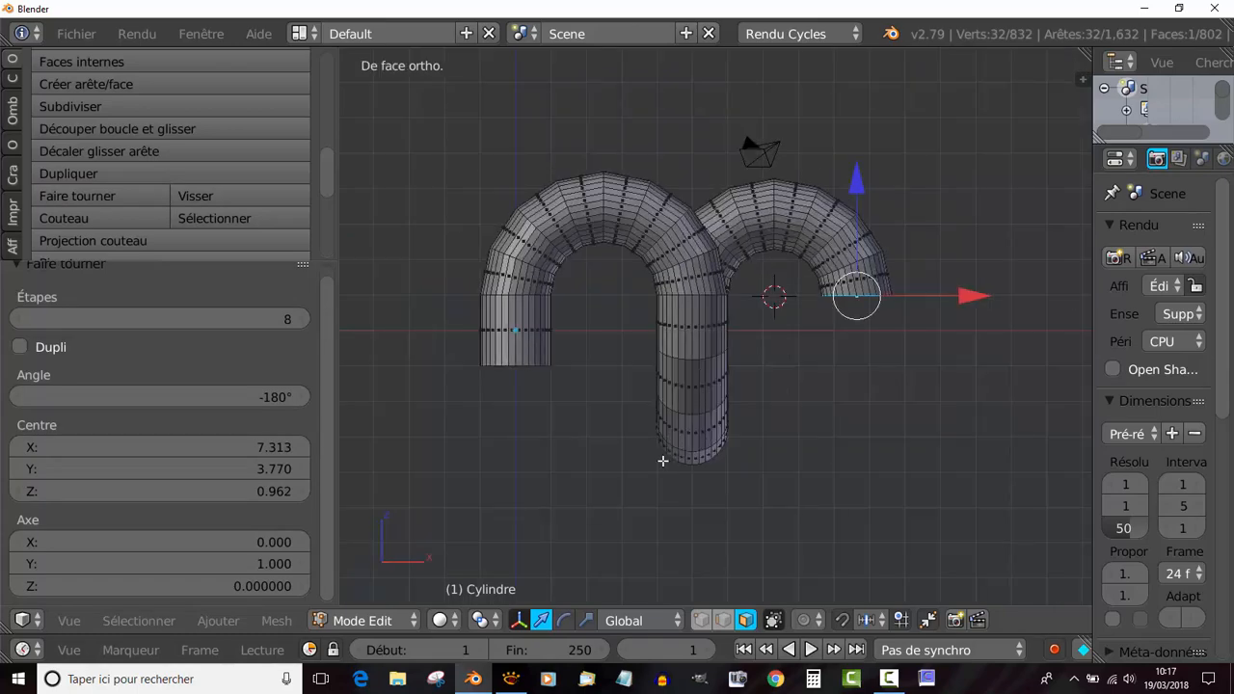
key(ctrl+KP_1)
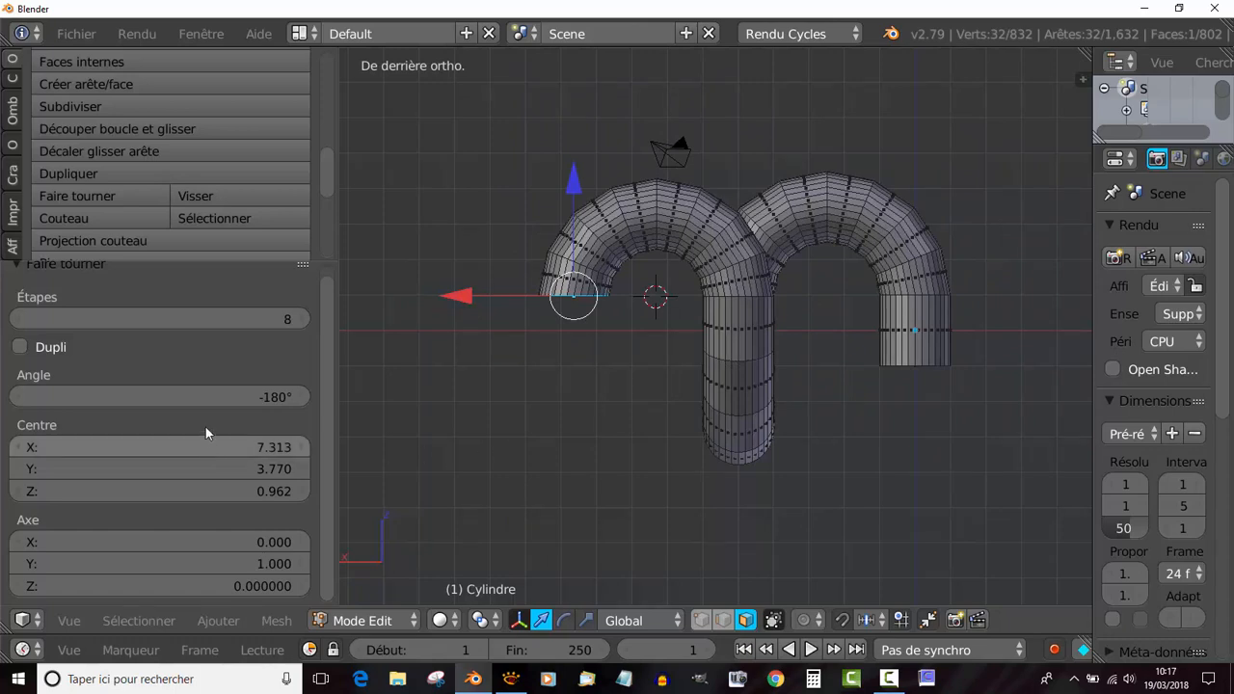
drag(259, 399, 179, 399)
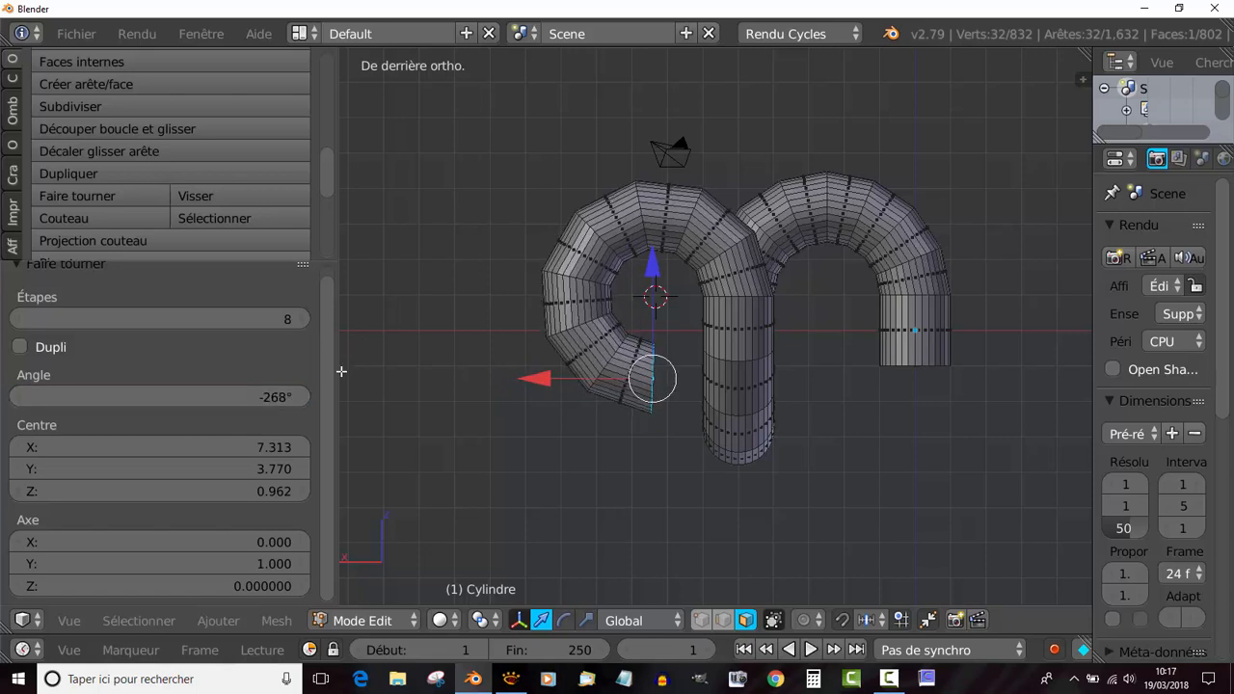
drag(295, 394, 351, 394)
drag(239, 397, 266, 396)
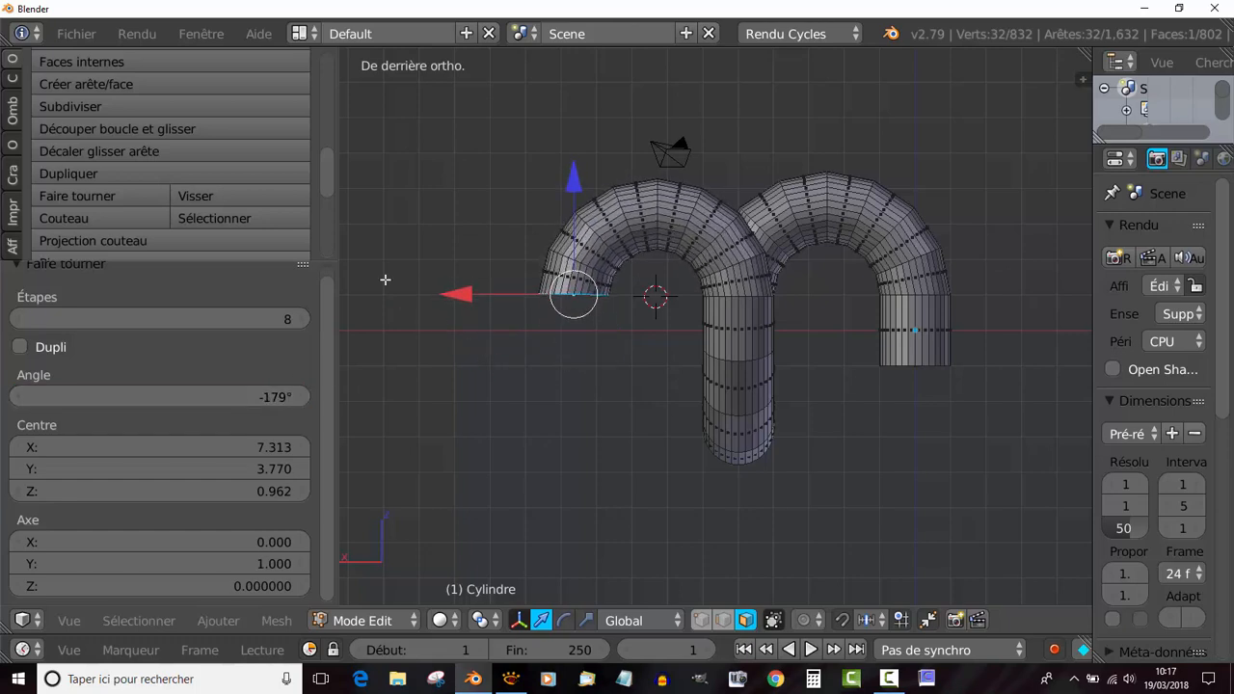
Place the 3D cursor farther from the pipe and below its end face, and spin the face around it
scroll(629, 398, down, 1)
shift+middle_drag(635, 389, 752, 350)
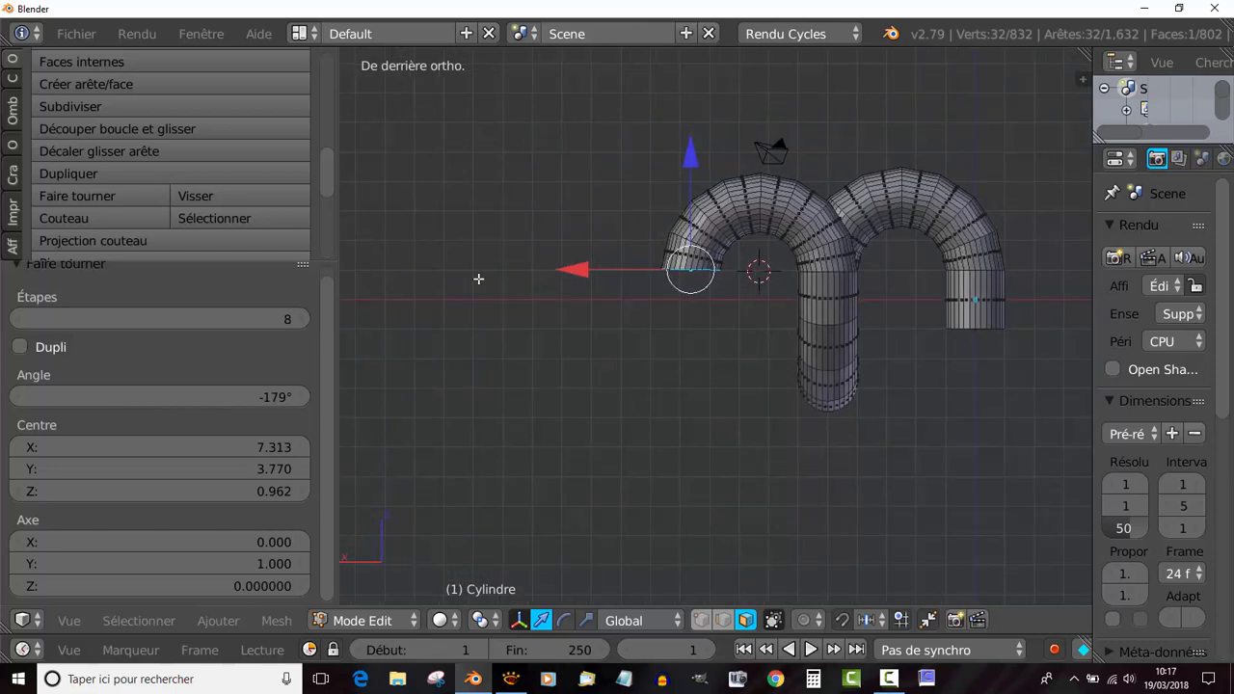
click(585, 377)
click(63, 189)
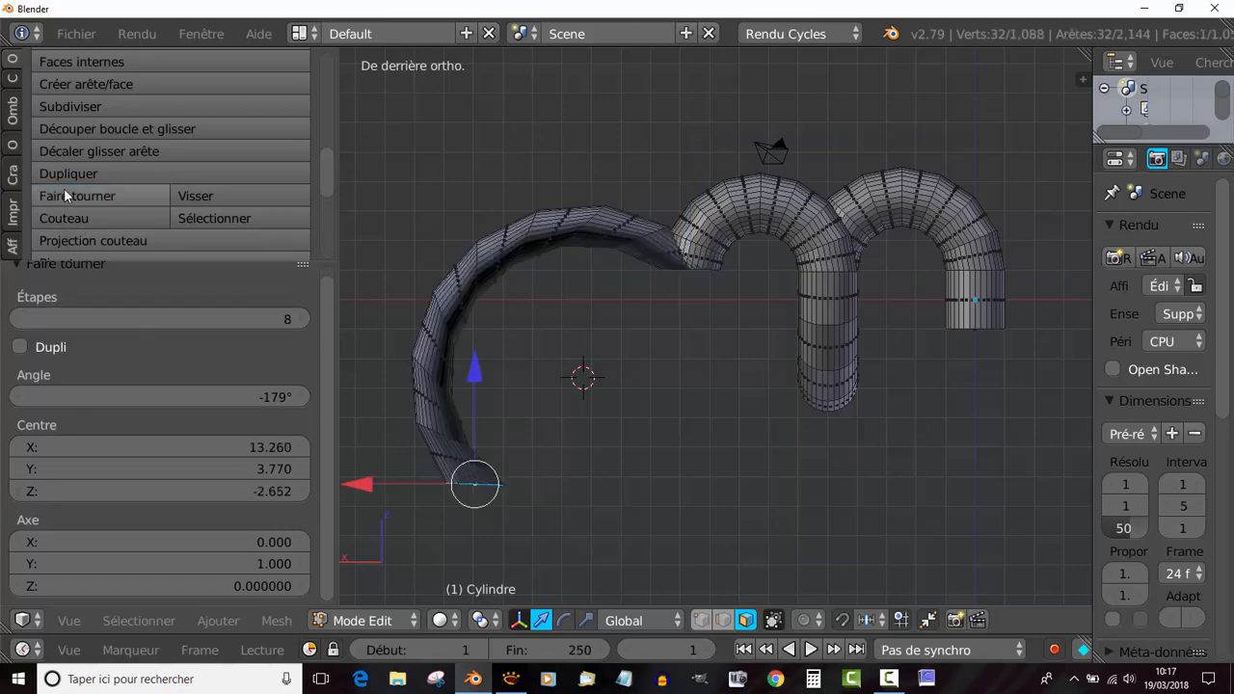
Try a spin angle of 80.3° on the latest bend, inspect it, and undo the last two spins
middle_drag(602, 343, 603, 381)
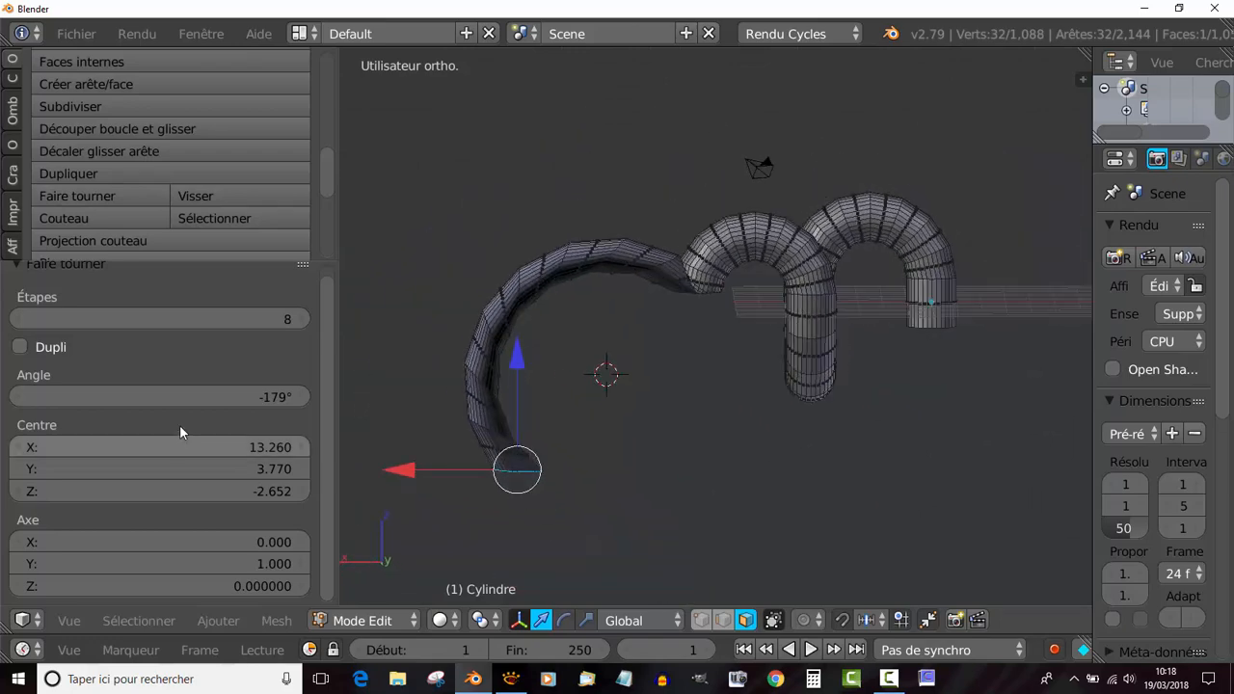
drag(181, 397, 312, 395)
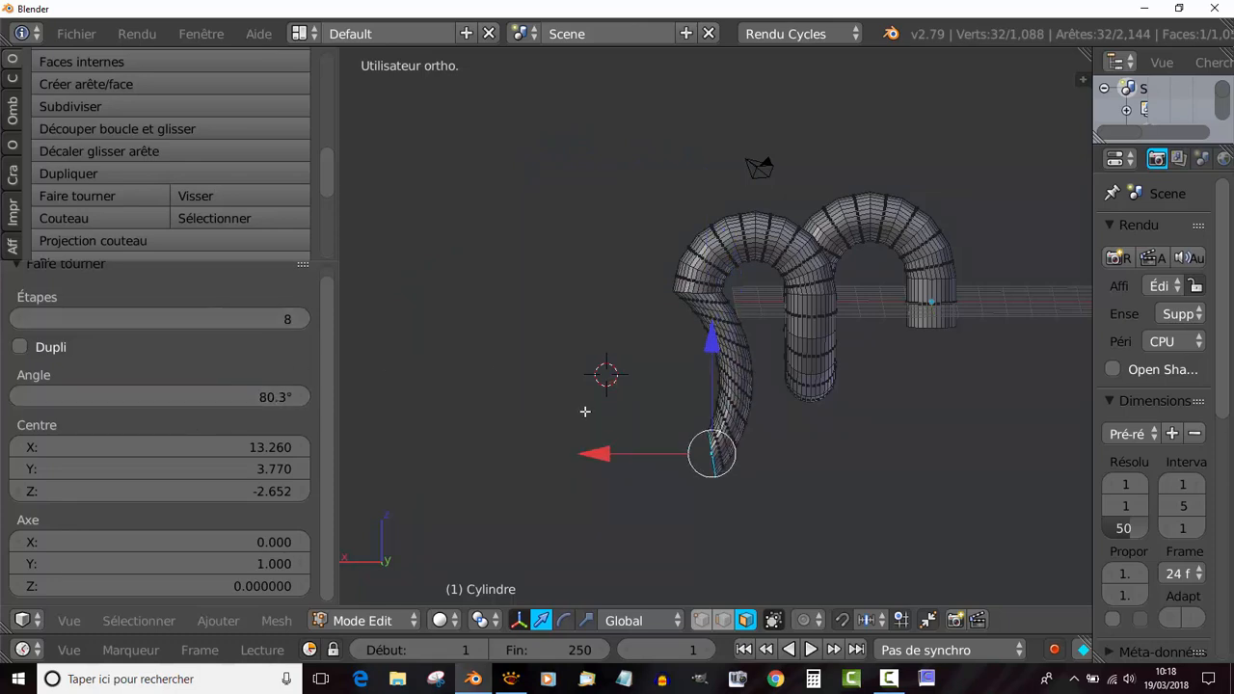
scroll(628, 412, up, 2)
middle_drag(665, 411, 559, 366)
key(ctrl+z)
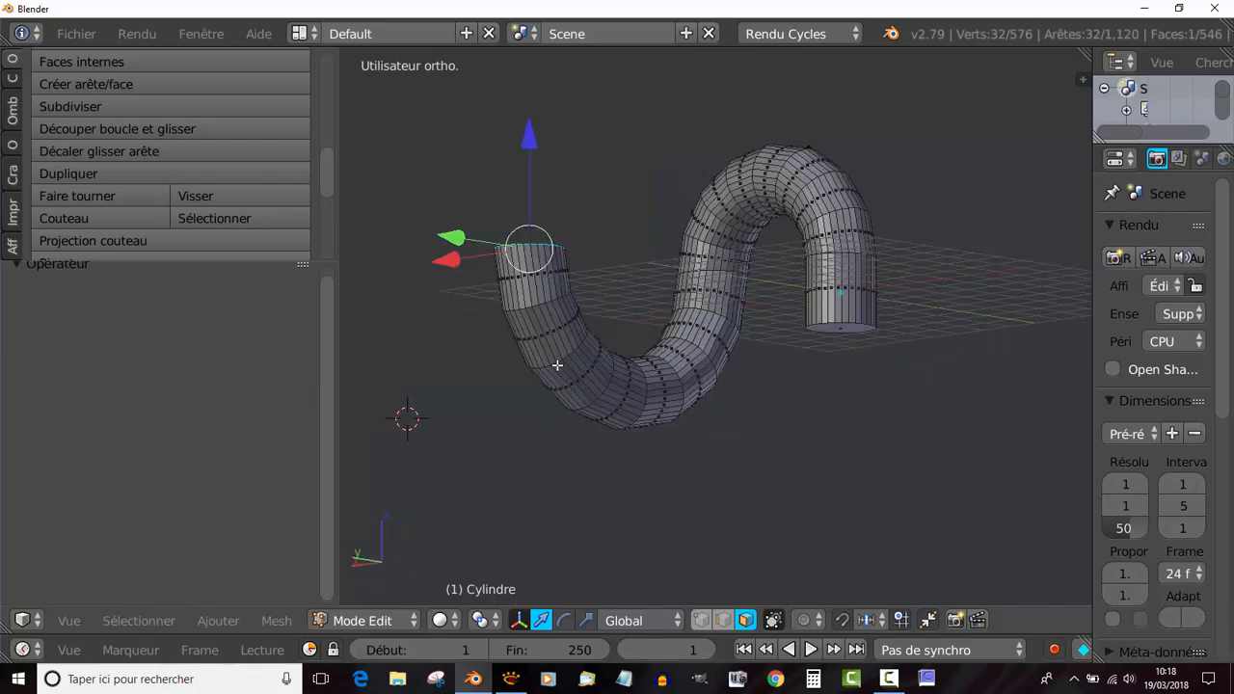
Select the cap face at the pipe's starting end and delete it with the Faces option
middle_drag(646, 383, 593, 365)
right_click(773, 309)
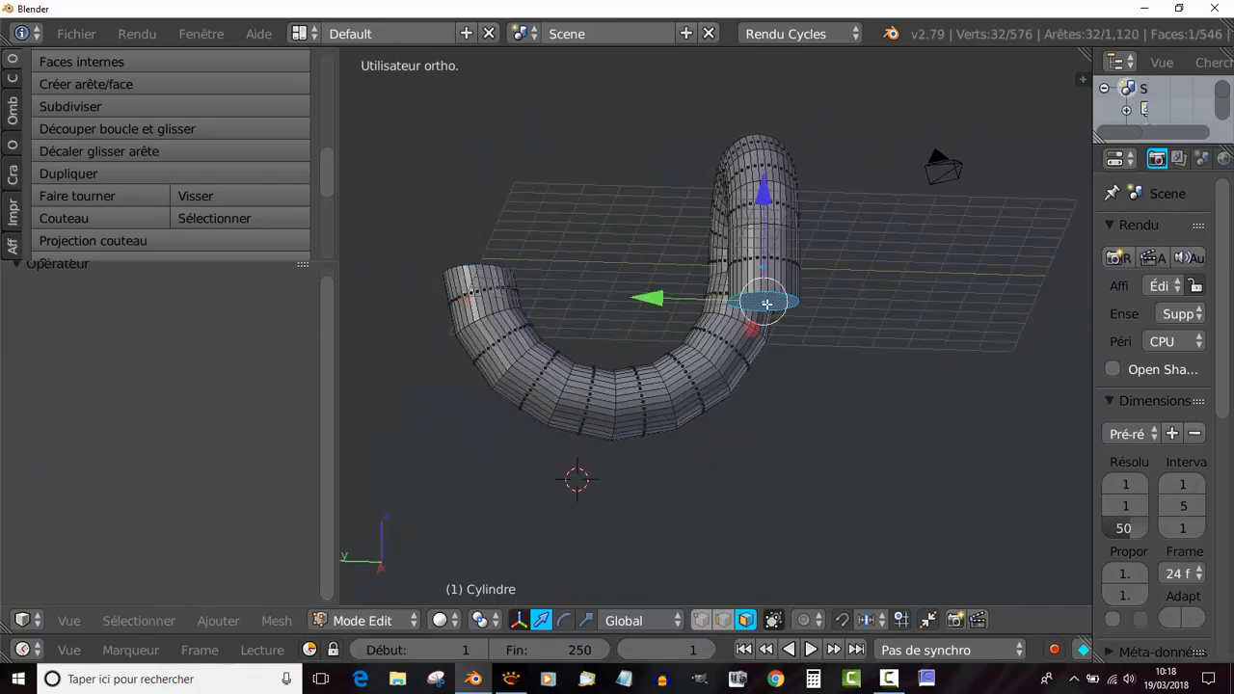
middle_drag(801, 425, 773, 438)
key(x)
click(771, 430)
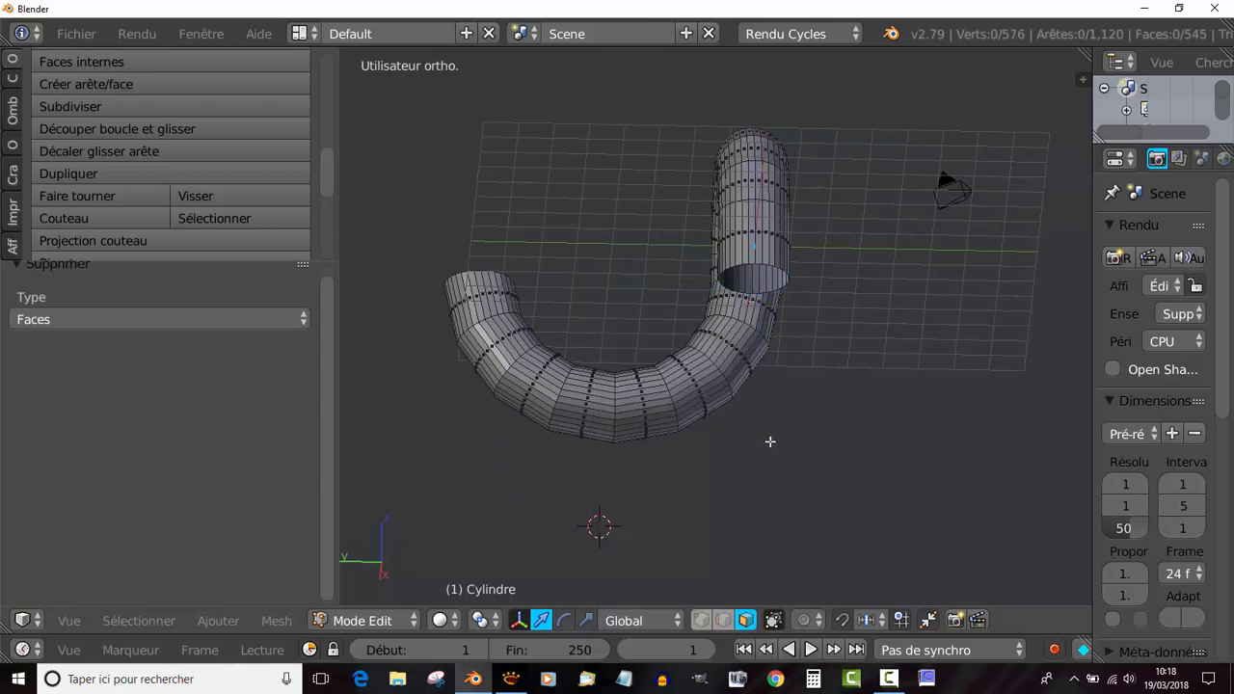
Switch to edge selection and select the edge loop around the pipe's open starting end
click(723, 620)
middle_drag(779, 447, 791, 339)
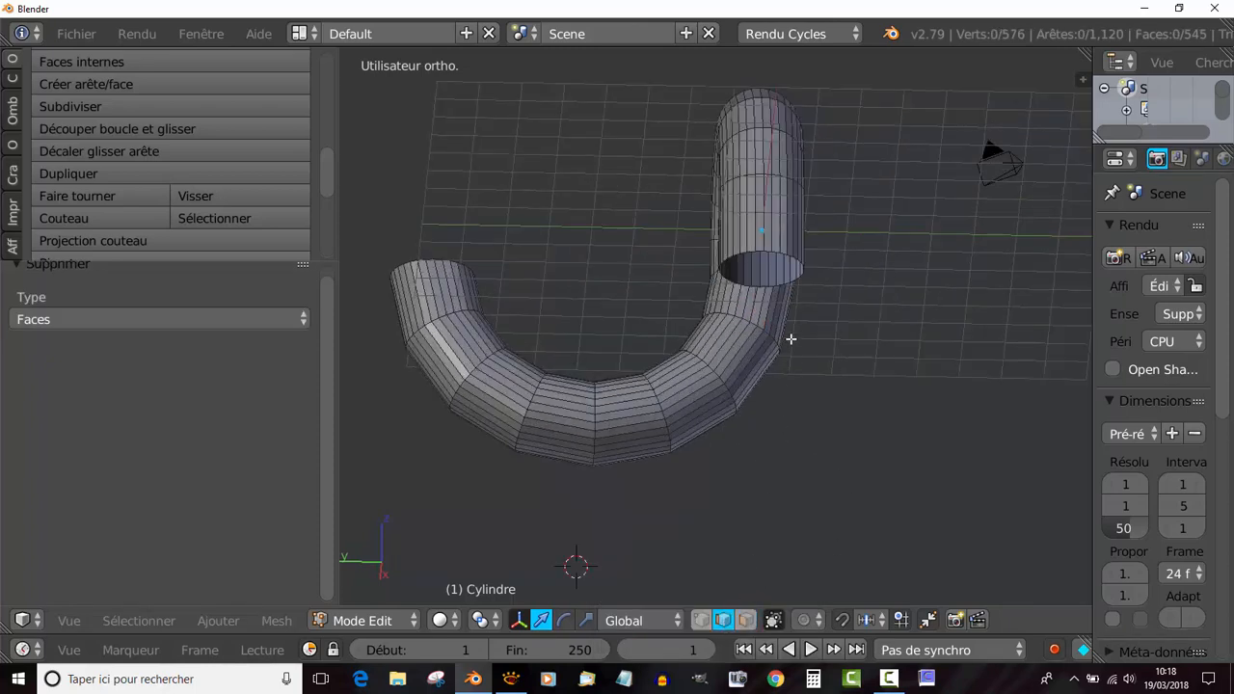
alt+right_click(775, 248)
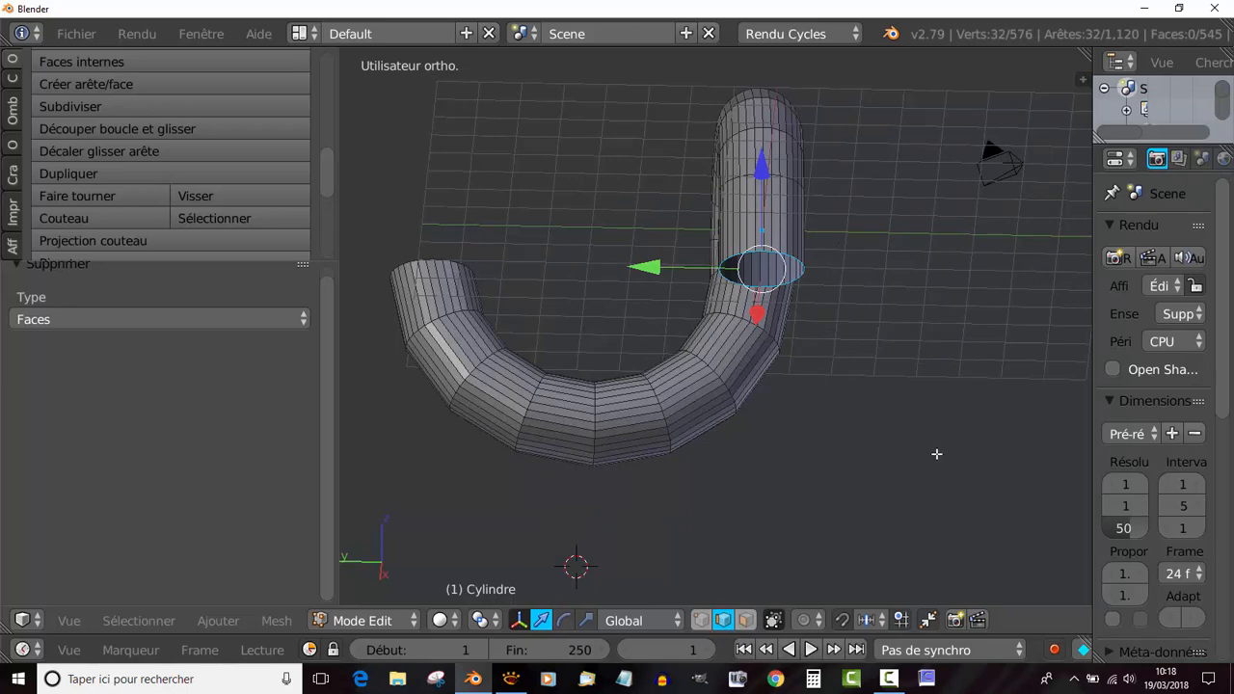
In front view, place the 3D cursor level with the open end at about X -2.44, Z -1.01, and spin the edge loop around it
key(KP_3)
key(KP_1)
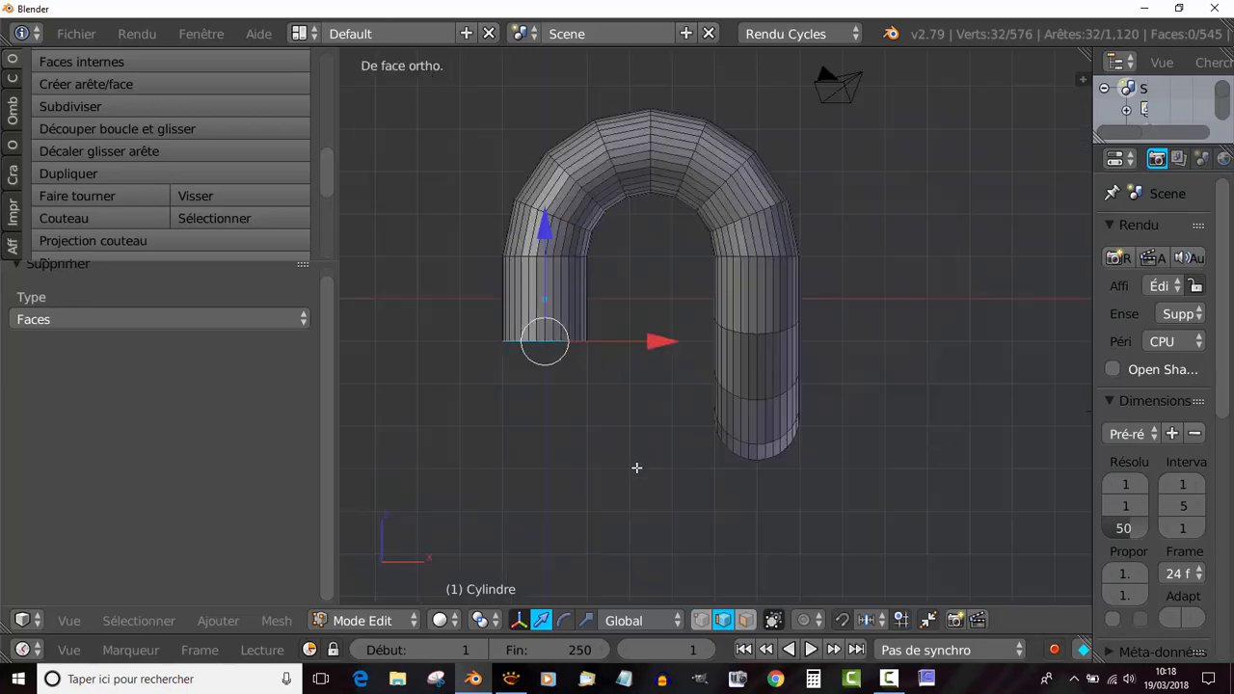
shift+middle_drag(636, 467, 835, 440)
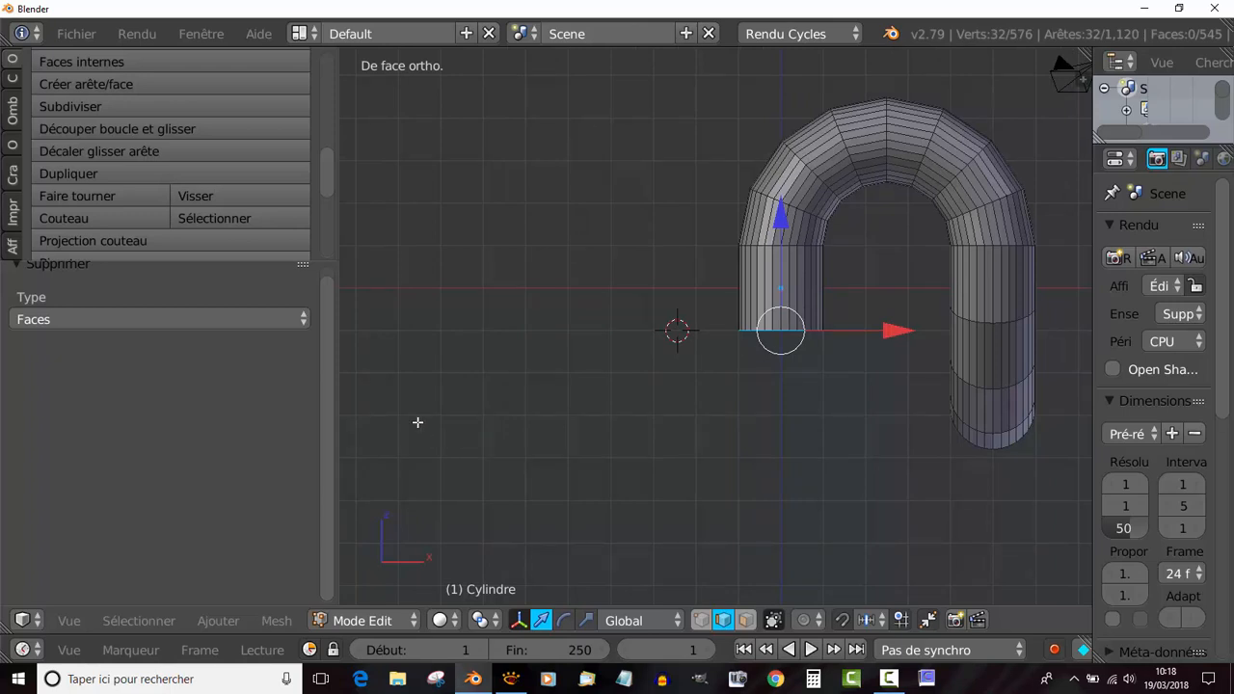
click(51, 195)
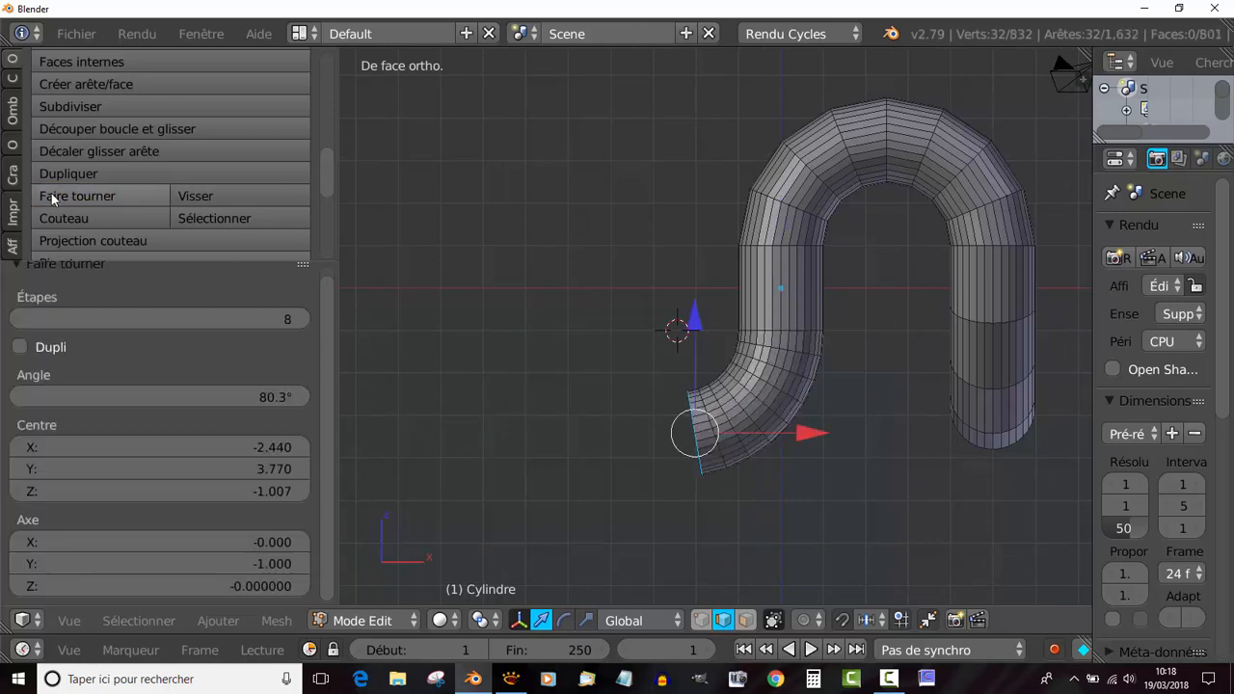
Set the new bend's spin angle to 90°
mouse_move(221, 396)
mouse_down()
mouse_move(280, 397)
mouse_move(92, 399)
mouse_move(229, 395)
mouse_up()
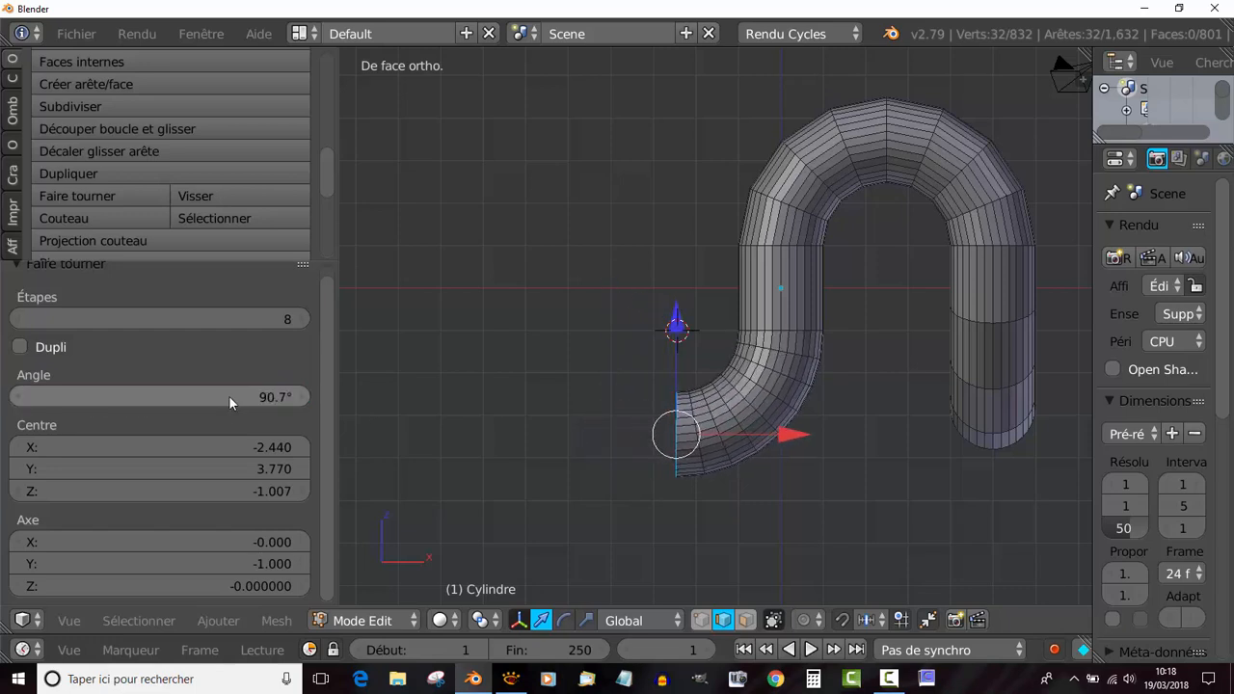
click(279, 397)
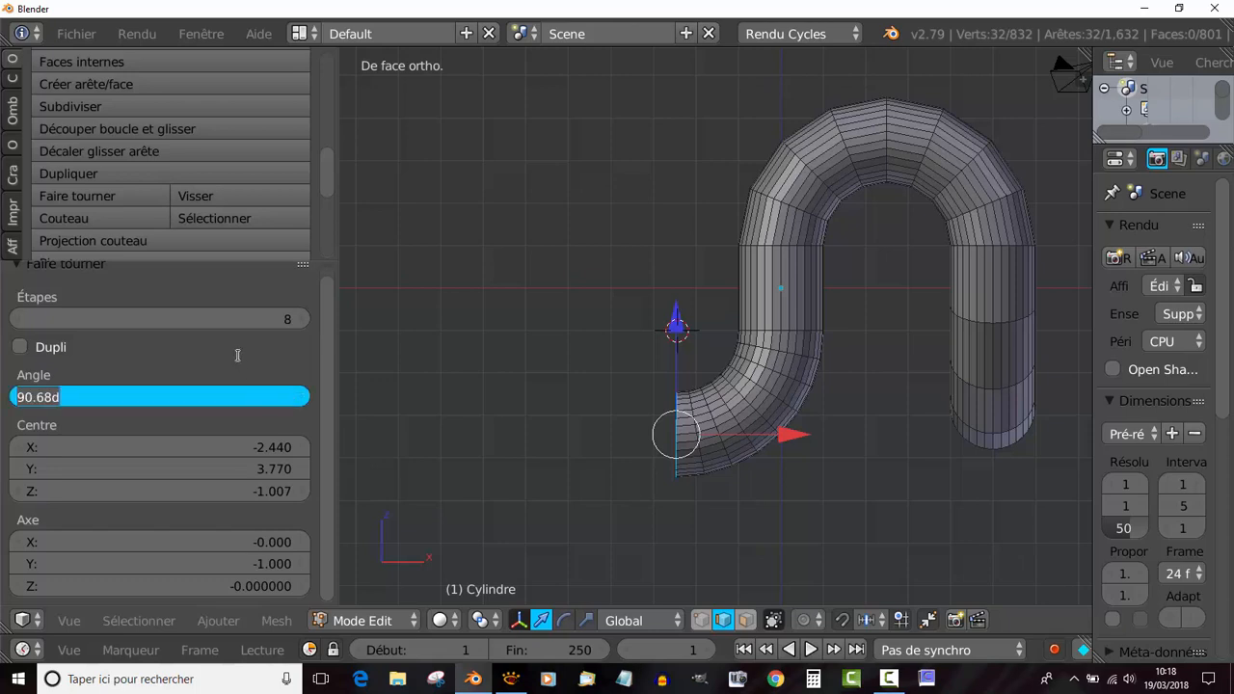
text(90)
key(Return)
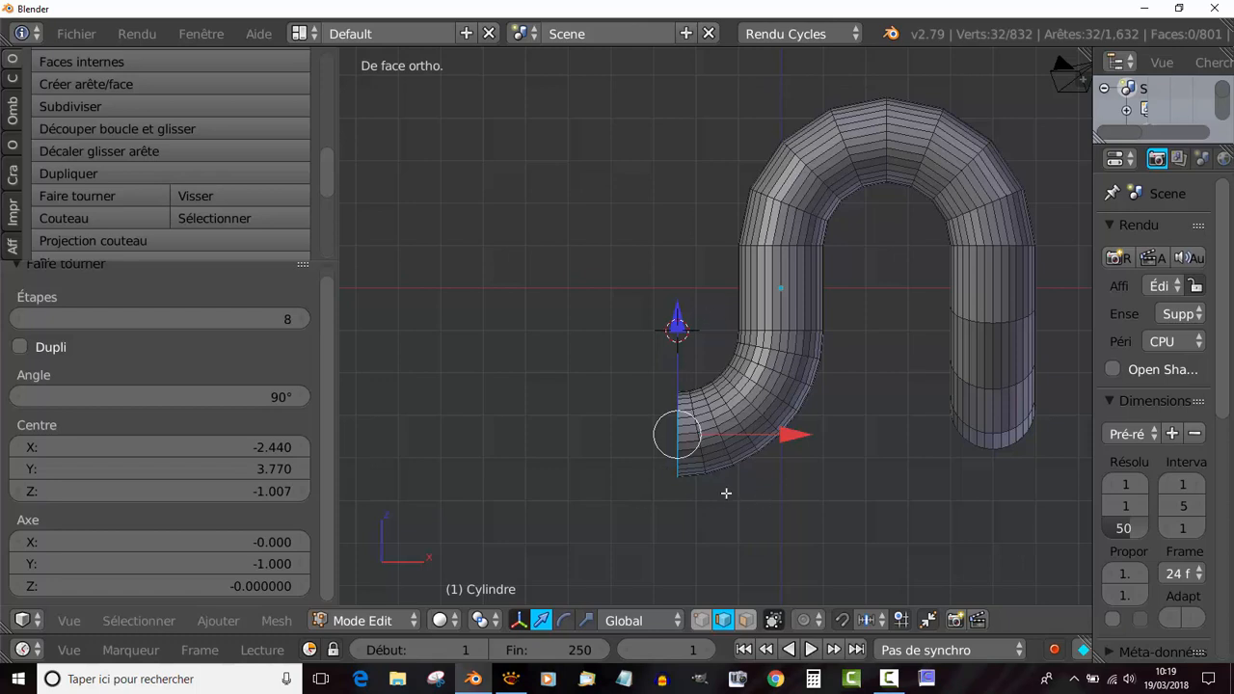
Extrude the open end's edge loop and scale it outward by about 1.182 to form a flat rim
middle_drag(727, 493, 724, 518)
middle_drag(645, 510, 672, 431)
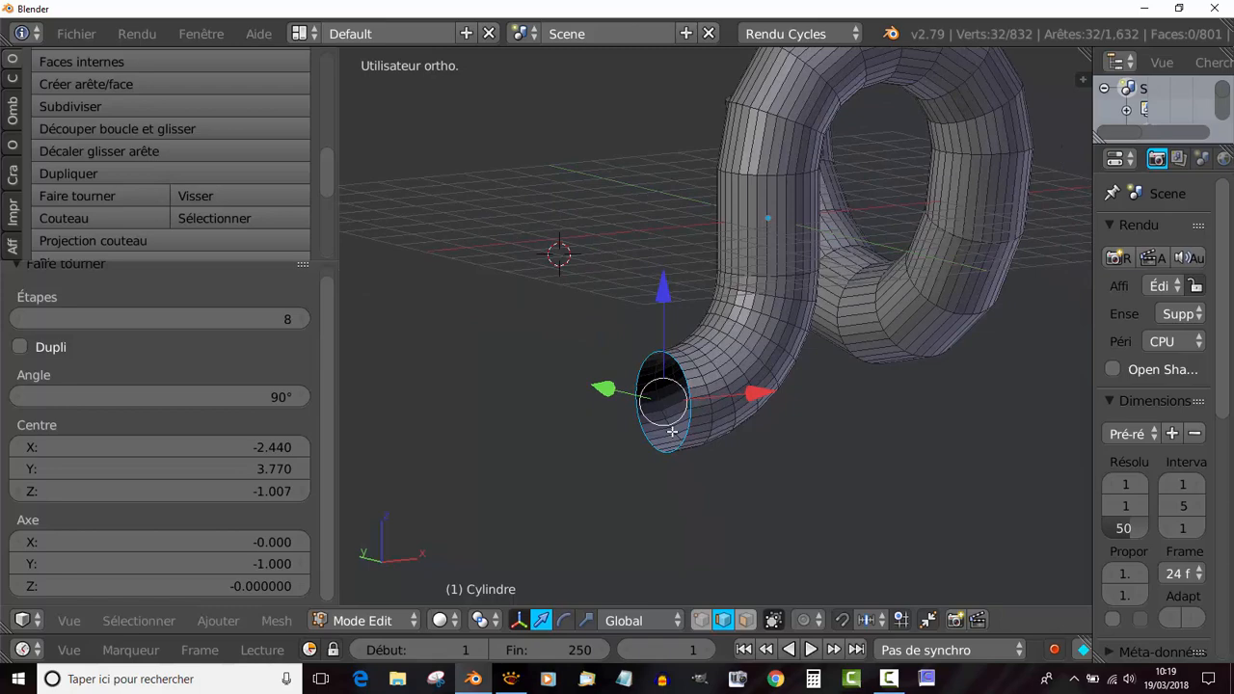
key(e)
key(s)
click(721, 475)
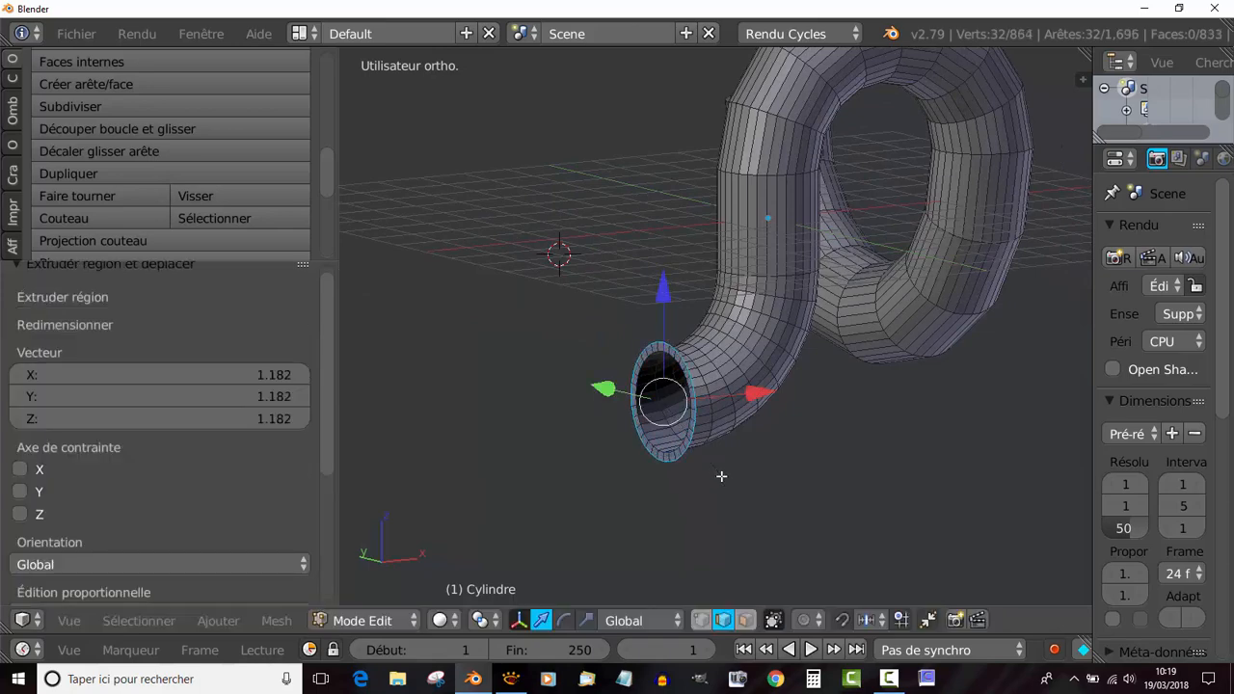
Extrude the outer rim into a collar by moving it about -2.194 along X, and shorten it by moving the end back about 0.787
middle_drag(722, 473, 585, 473)
key(e)
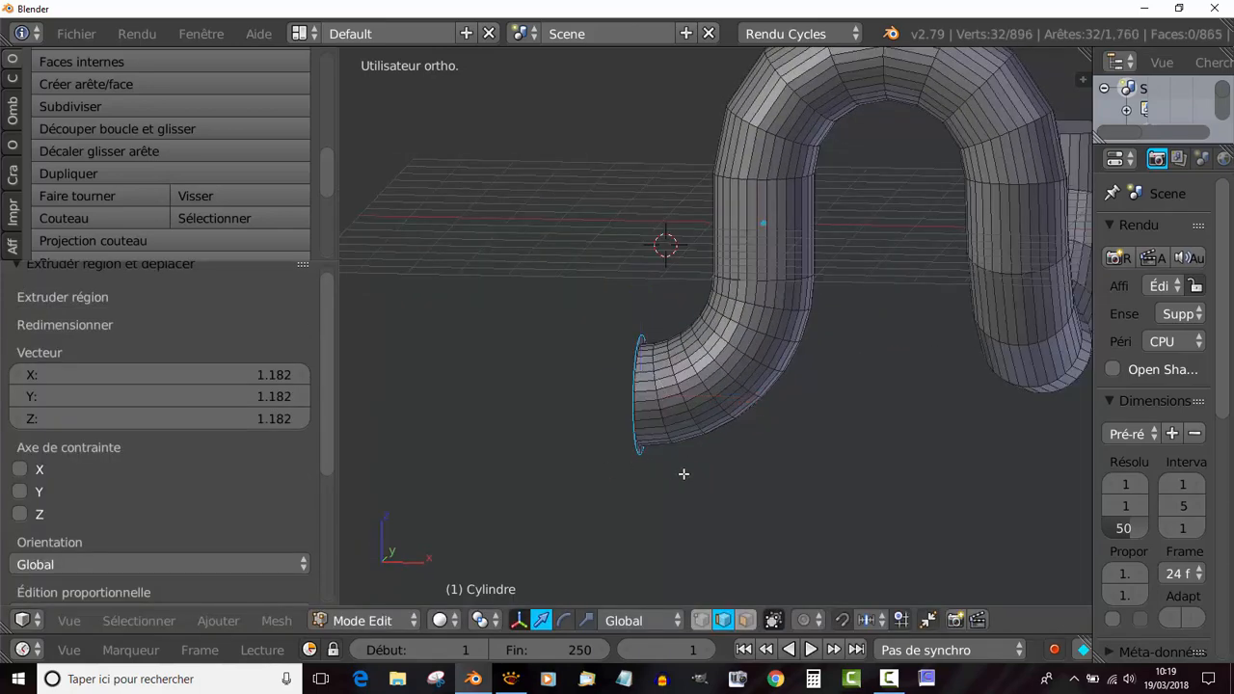
right_click(684, 474)
drag(756, 394, 643, 399)
middle_drag(676, 438, 733, 437)
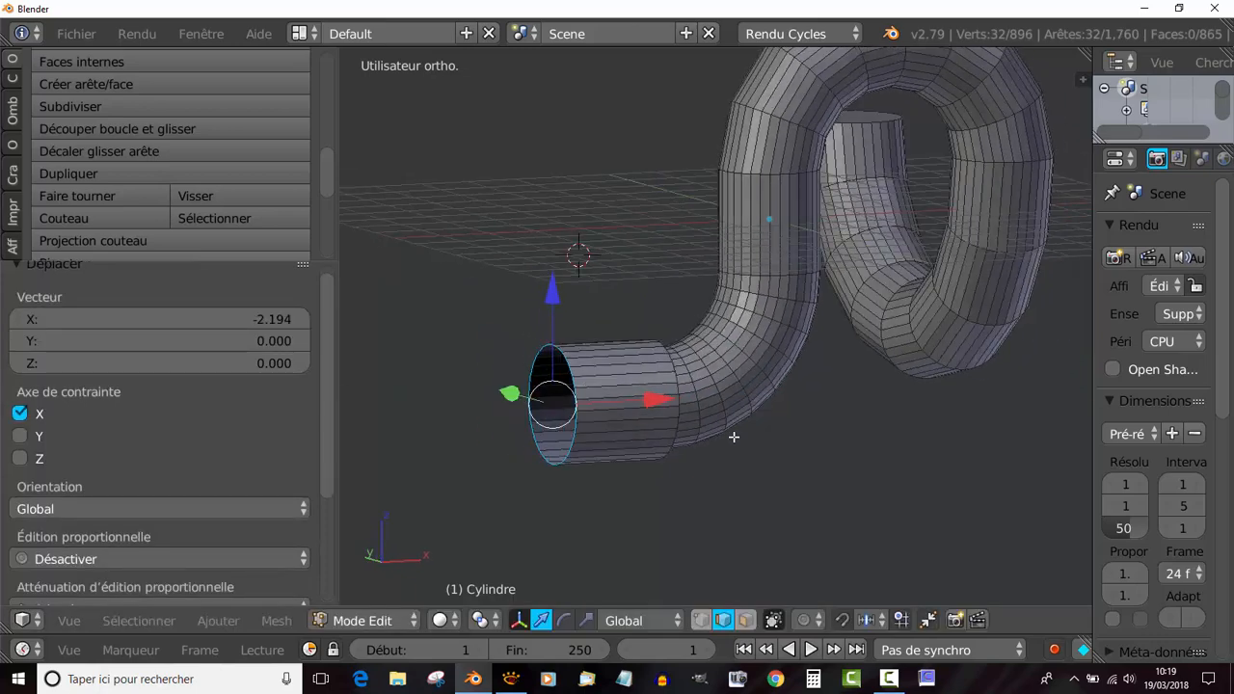
drag(639, 394, 688, 409)
middle_drag(688, 409, 584, 474)
scroll(603, 427, up, 2)
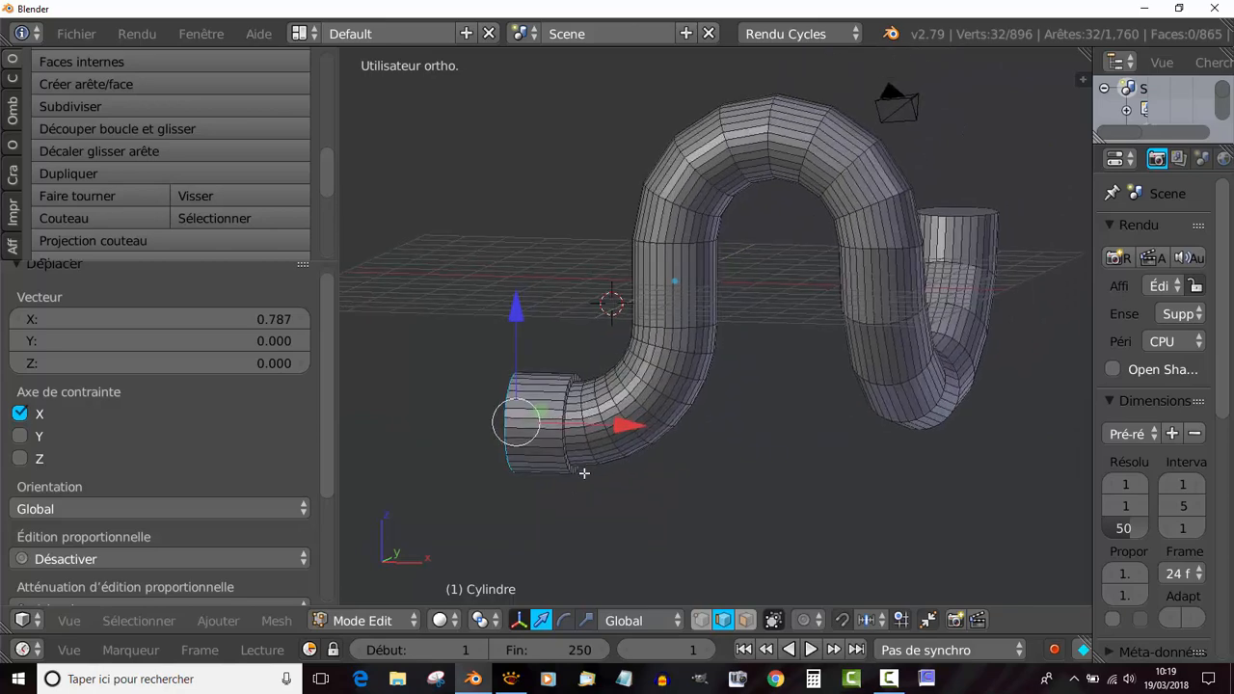
Narrow the tool shelf to give the 3D view more room for the pipe
middle_drag(714, 424, 743, 414)
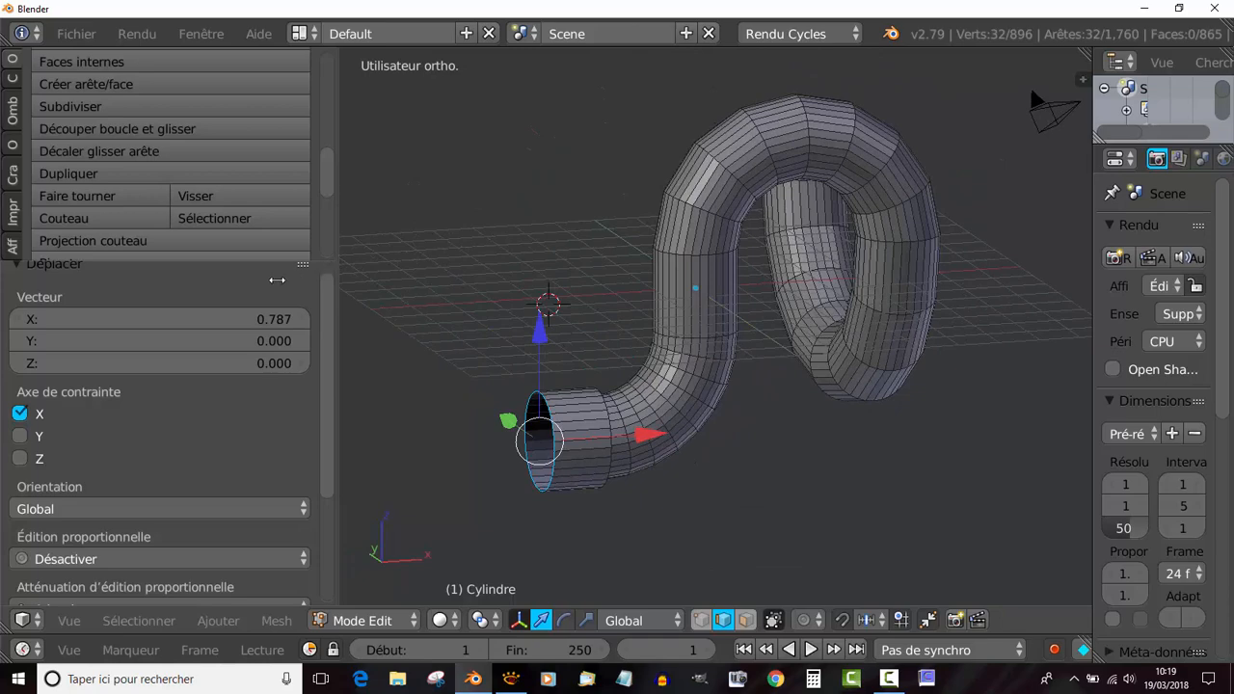
drag(277, 280, 166, 306)
mouse_move(711, 418)
shift+middle_down()
mouse_move(706, 453)
mouse_move(705, 433)
mouse_move(693, 435)
shift+middle_up()
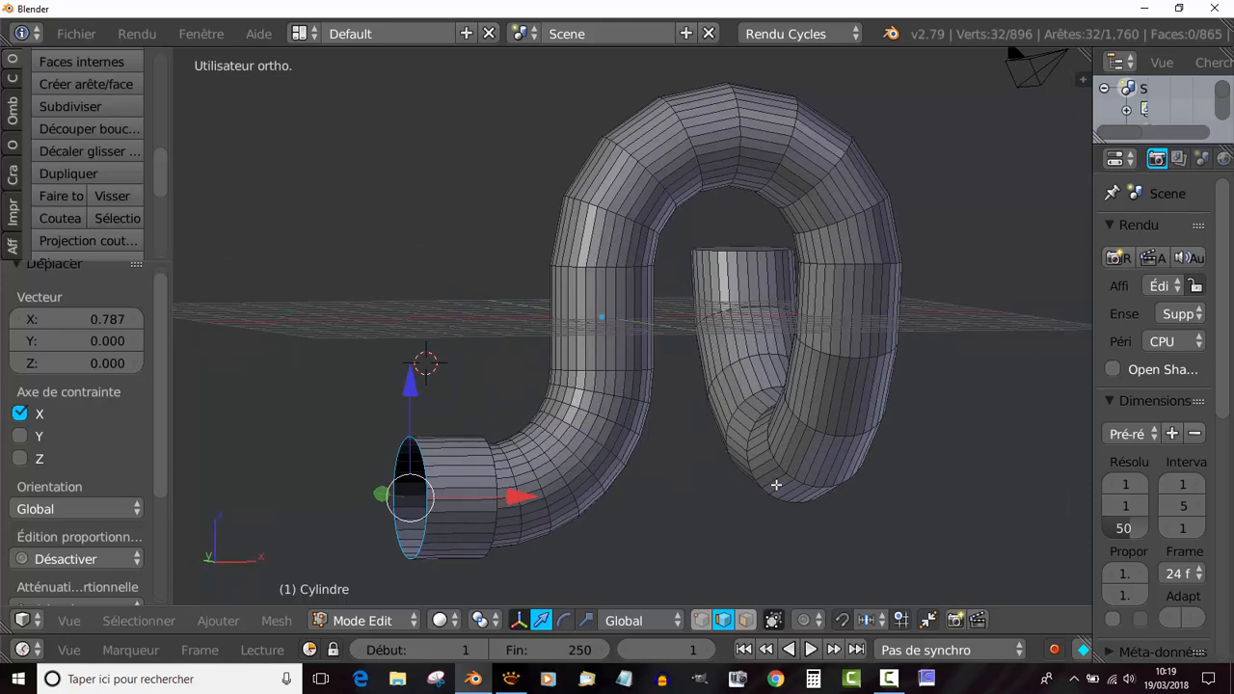
Switch to XnView, examine the pineapple render IM ANANAS.PNG in full screen, and close the image viewer
mouse_move(507, 679)
click(511, 615)
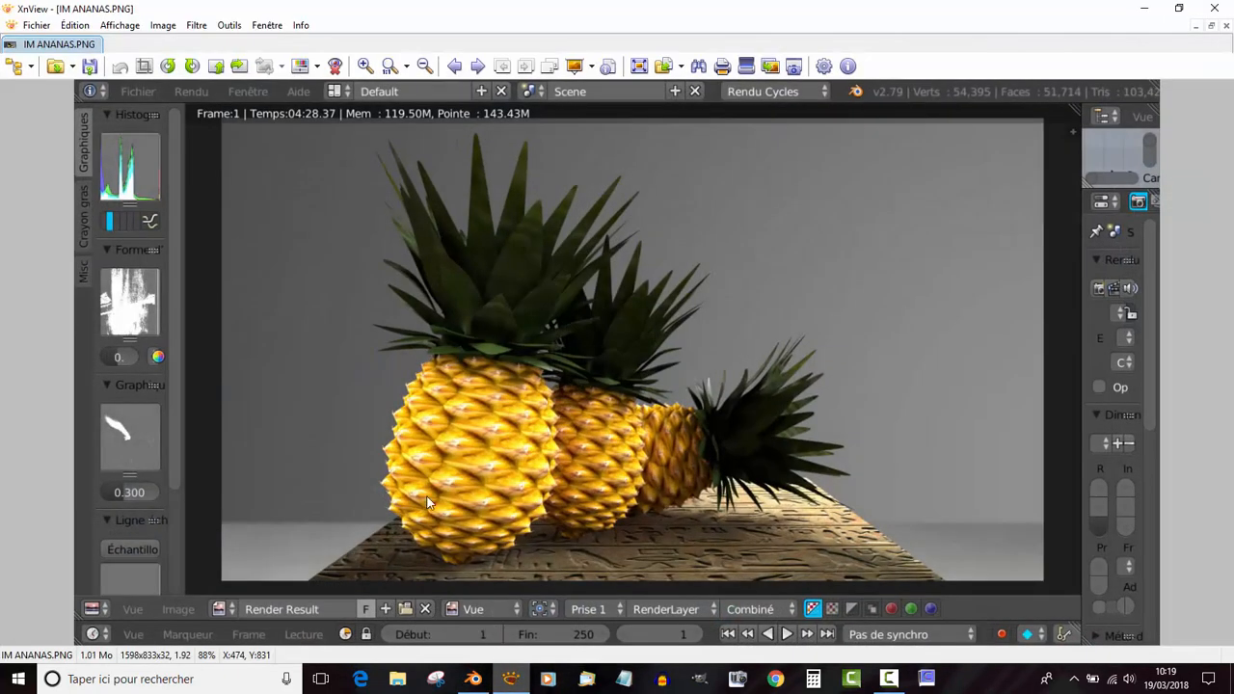
double_click(722, 253)
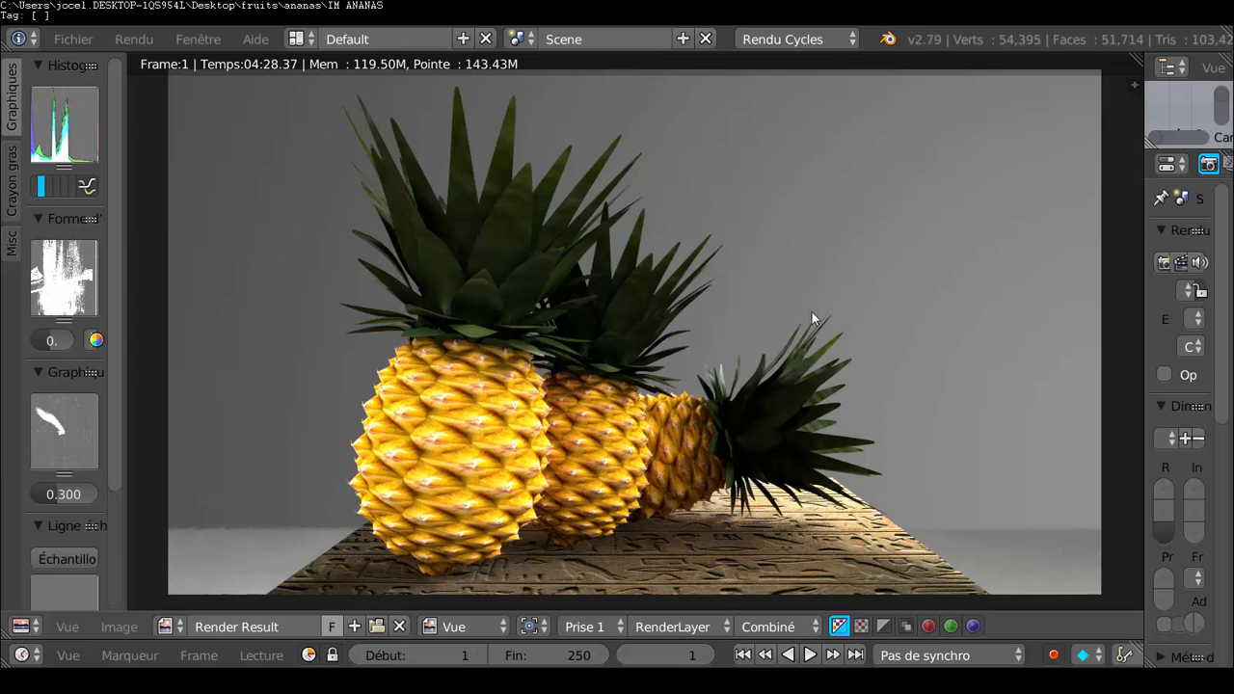
key(Escape)
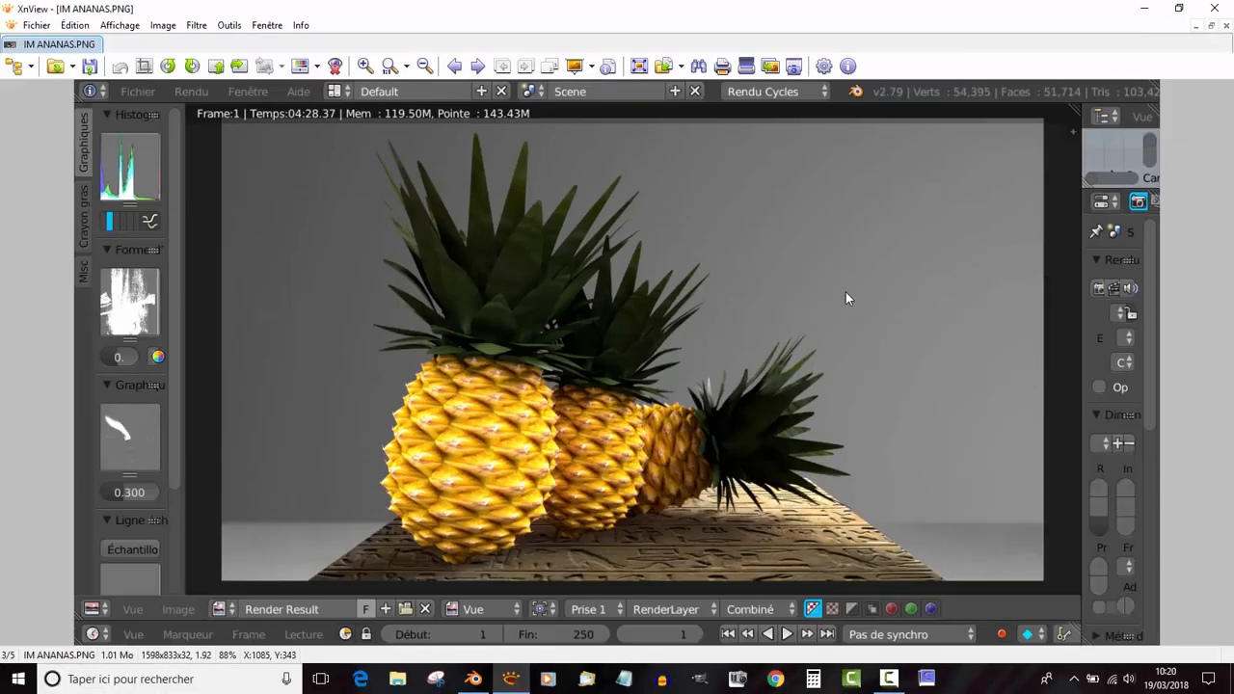
click(1213, 8)
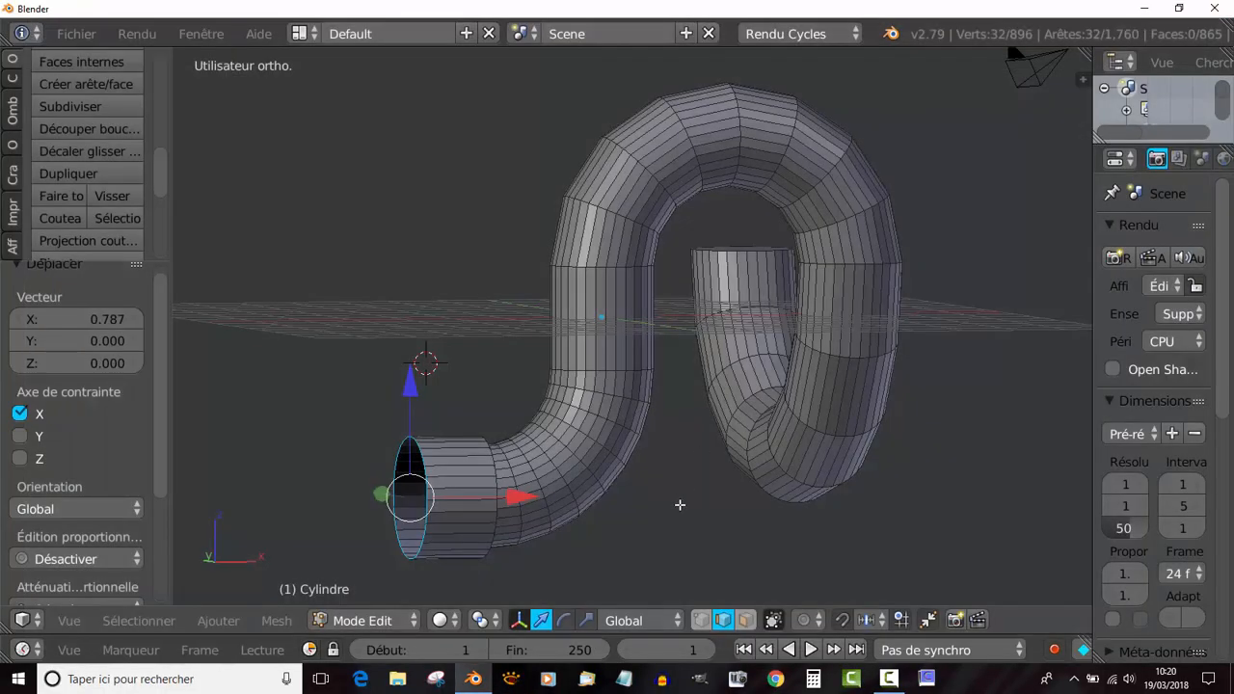